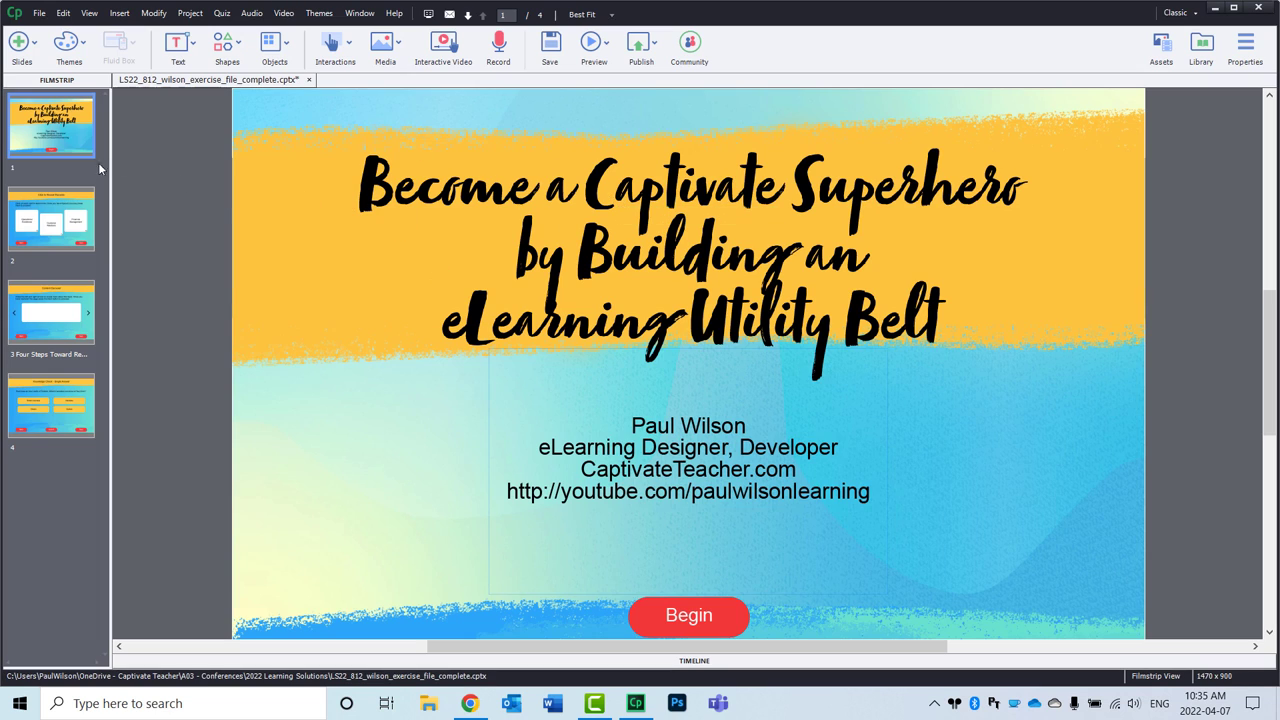
Step through the flipcards, Content Carousel and Knowledge Check - Single Answer slides
{"action": "left_click", "coordinate": [73, 217]}
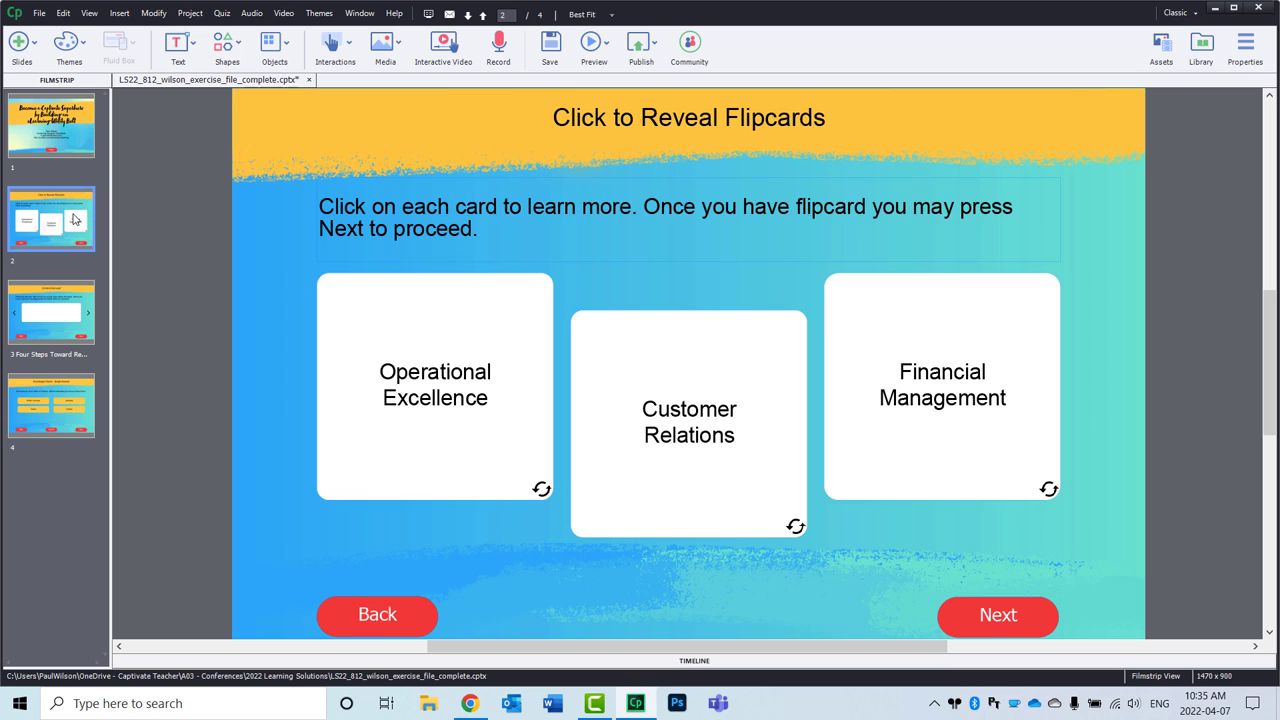
{"action": "left_click", "coordinate": [58, 337]}
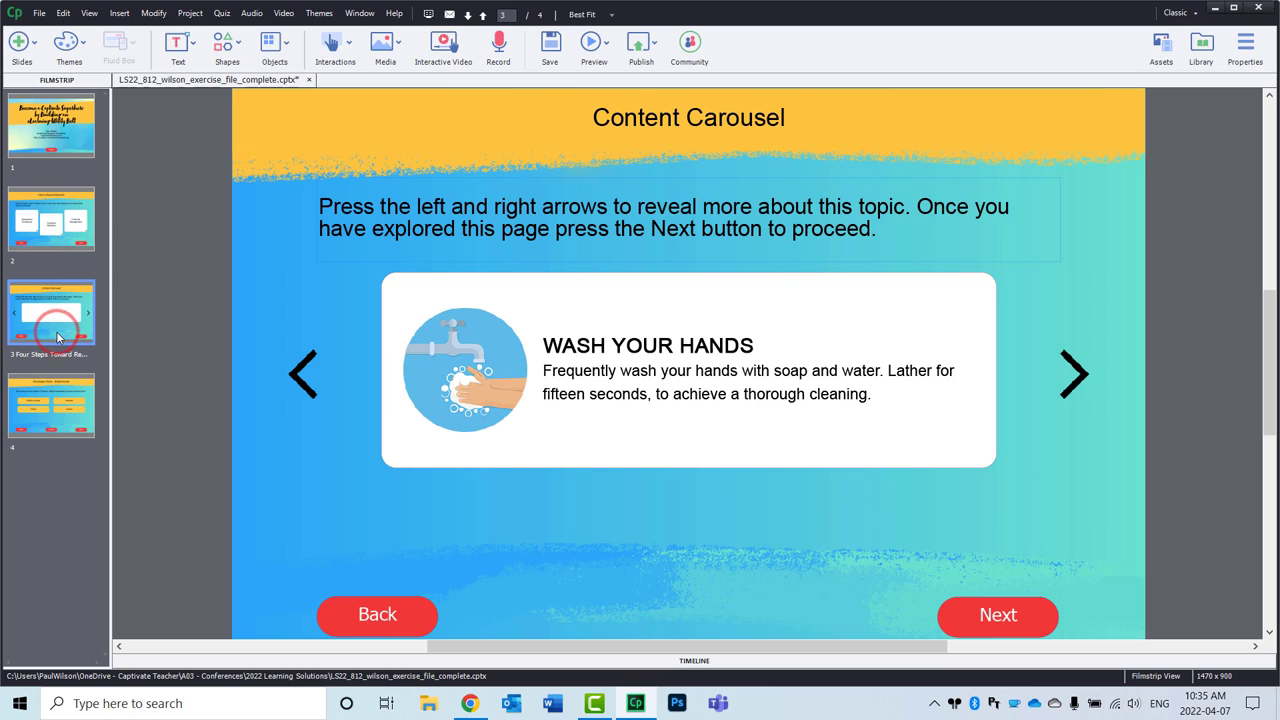
{"action": "left_click", "coordinate": [53, 412]}
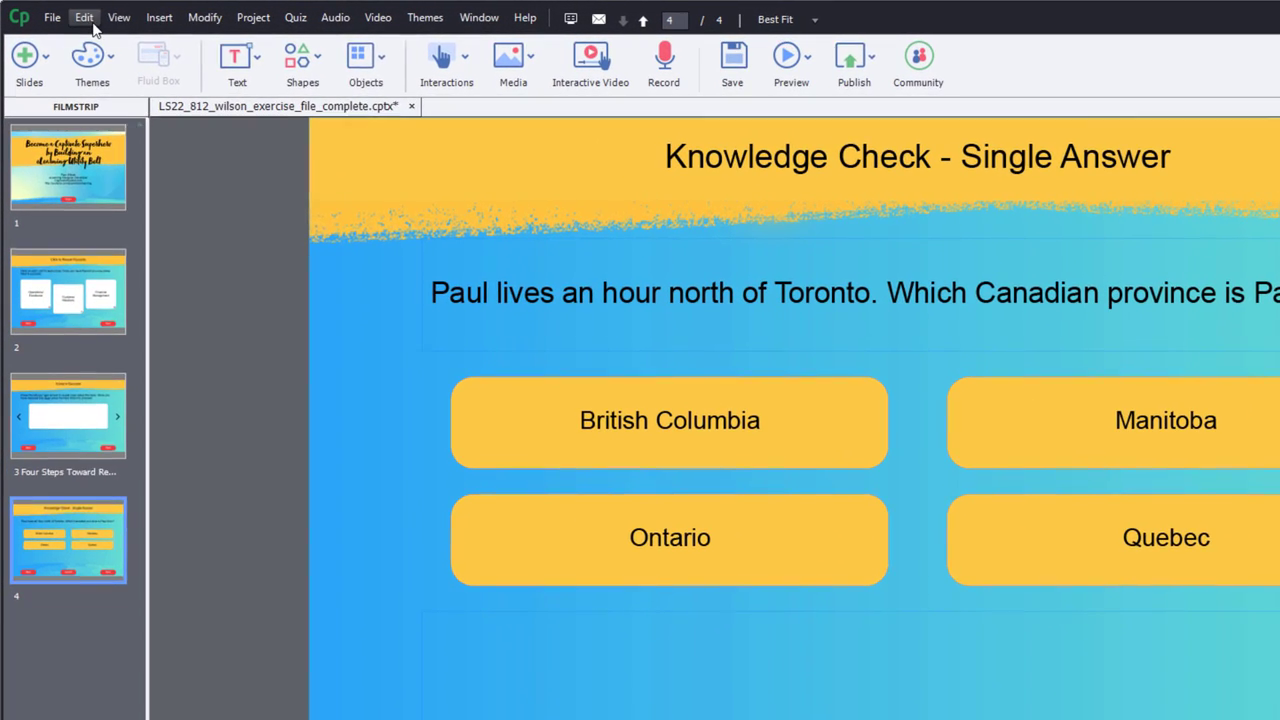
In the quiz Reporting preferences, turn off Enable reporting for this project
{"action": "left_click", "coordinate": [63, 14]}
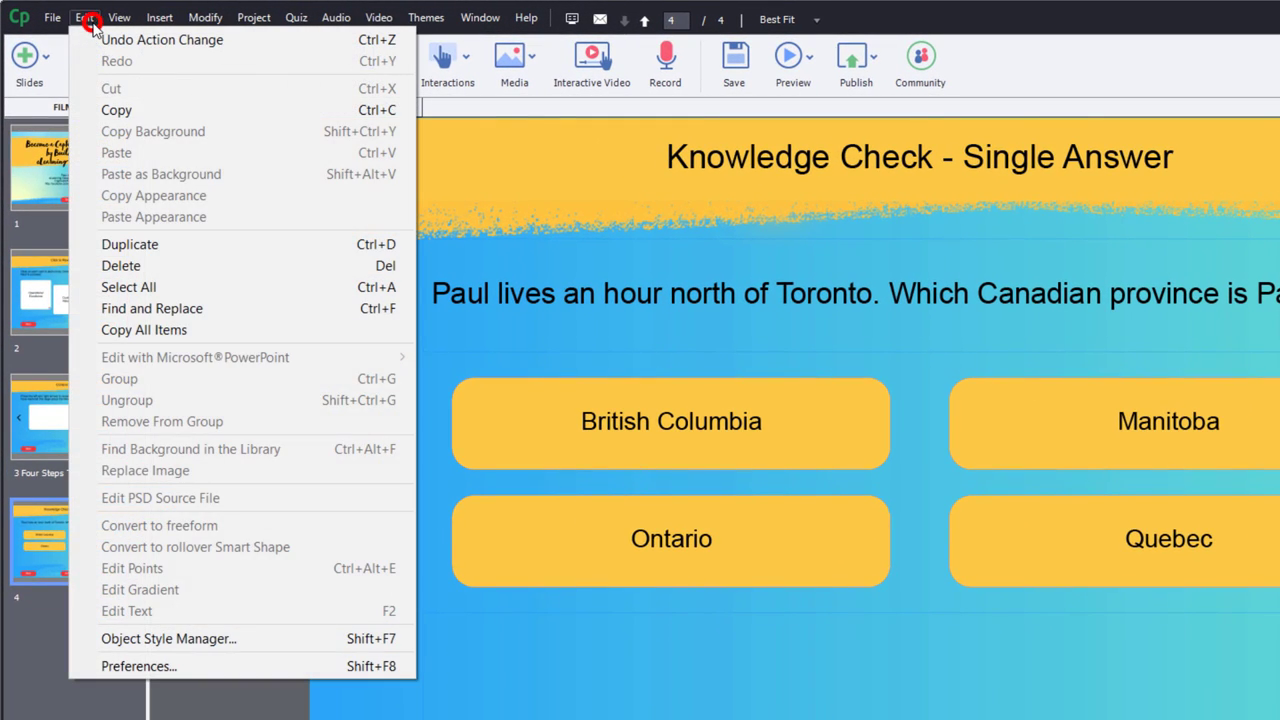
{"action": "left_click", "coordinate": [155, 667]}
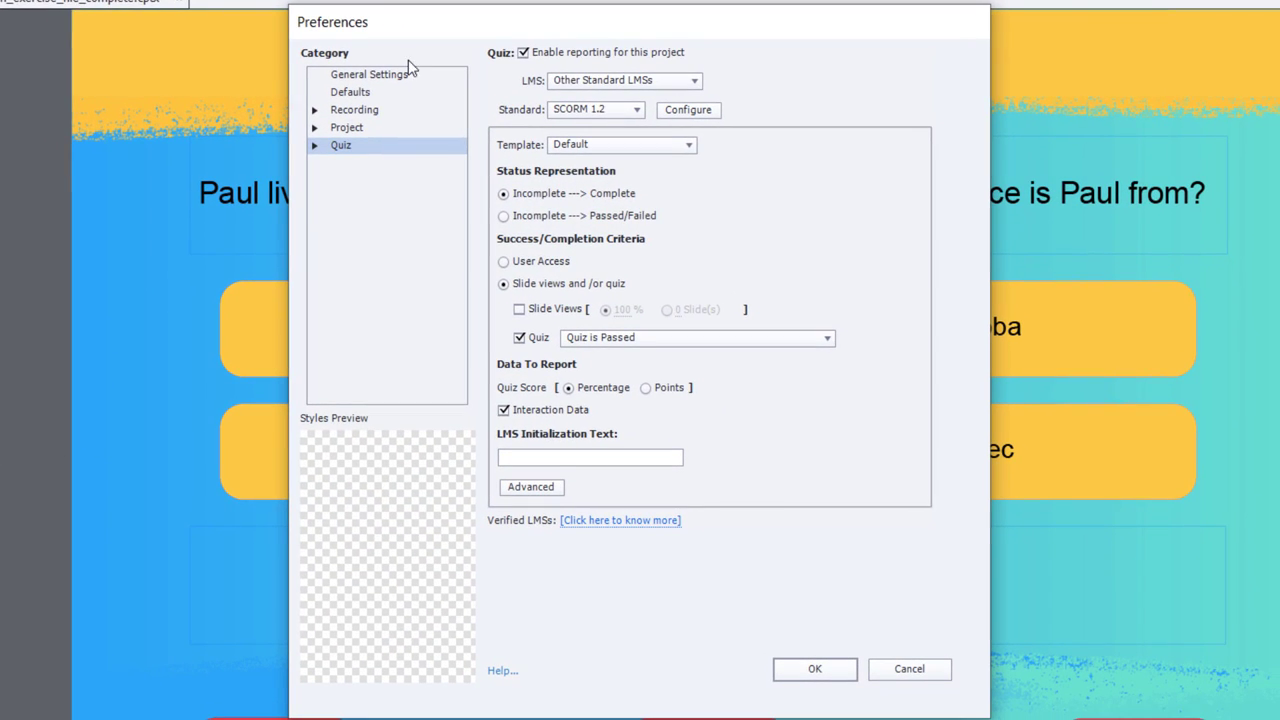
{"action": "left_click", "coordinate": [315, 144]}
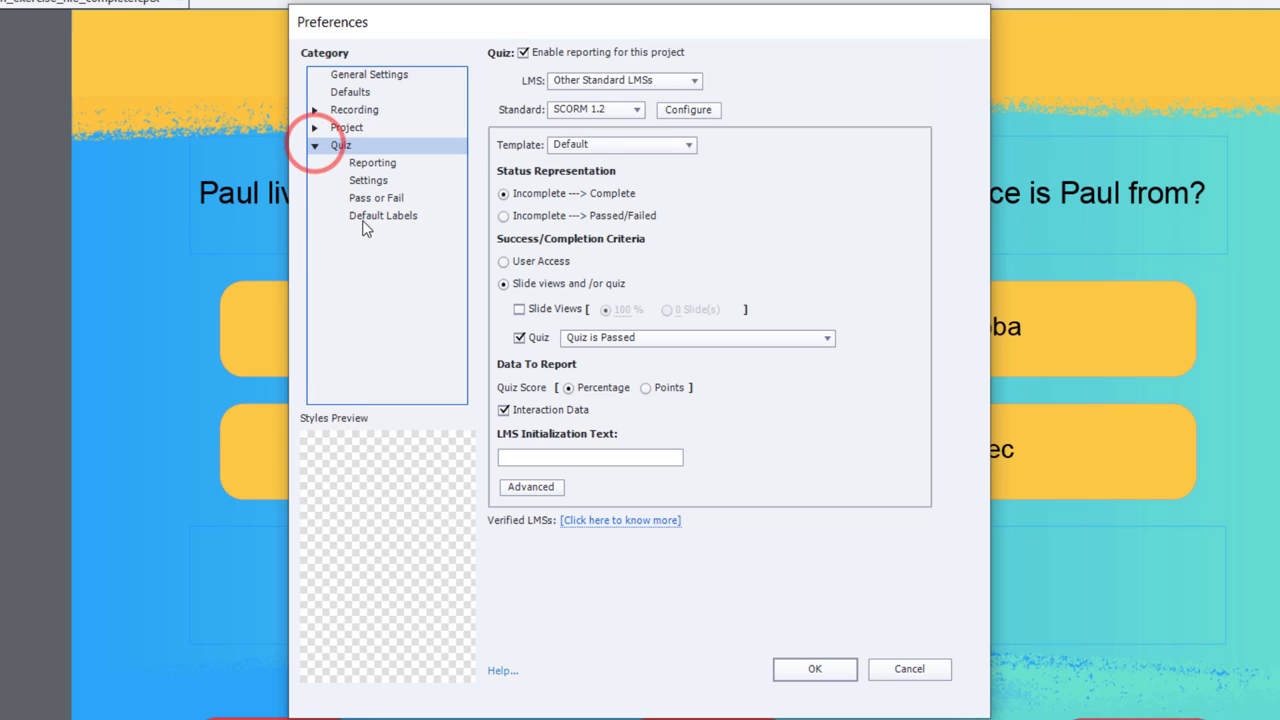
{"action": "left_click", "coordinate": [387, 164]}
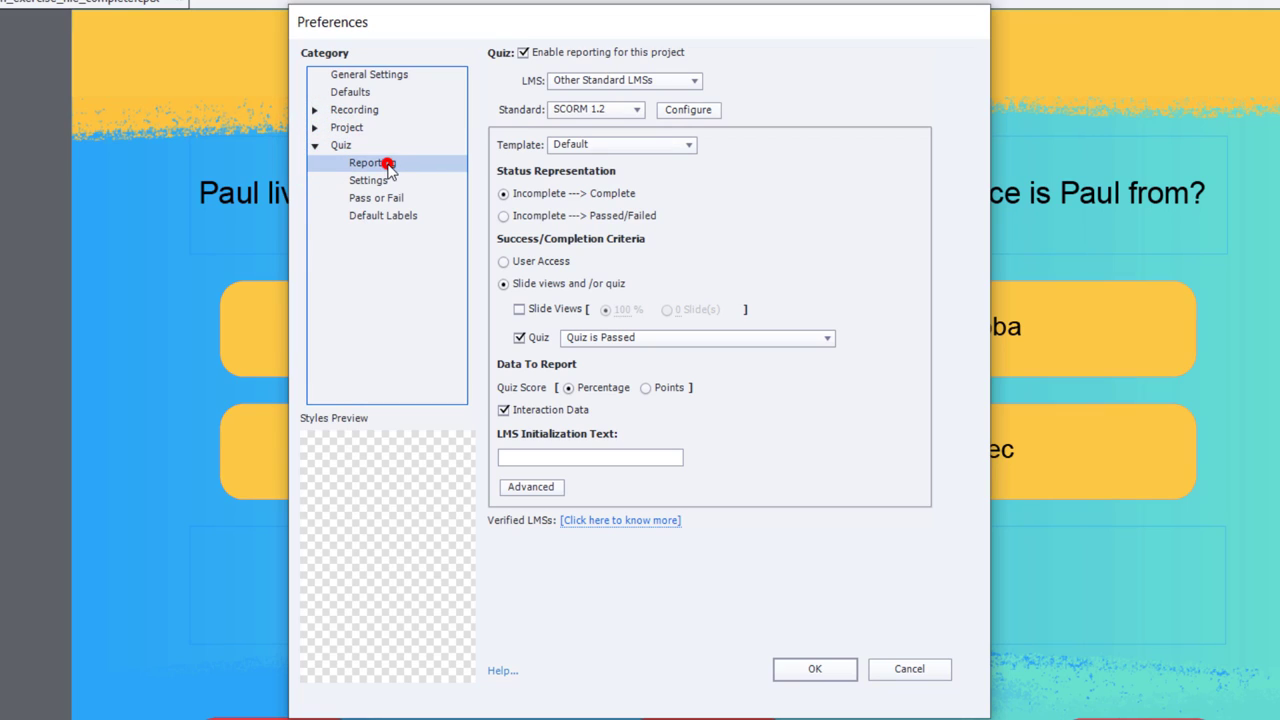
{"action": "left_click", "coordinate": [525, 53]}
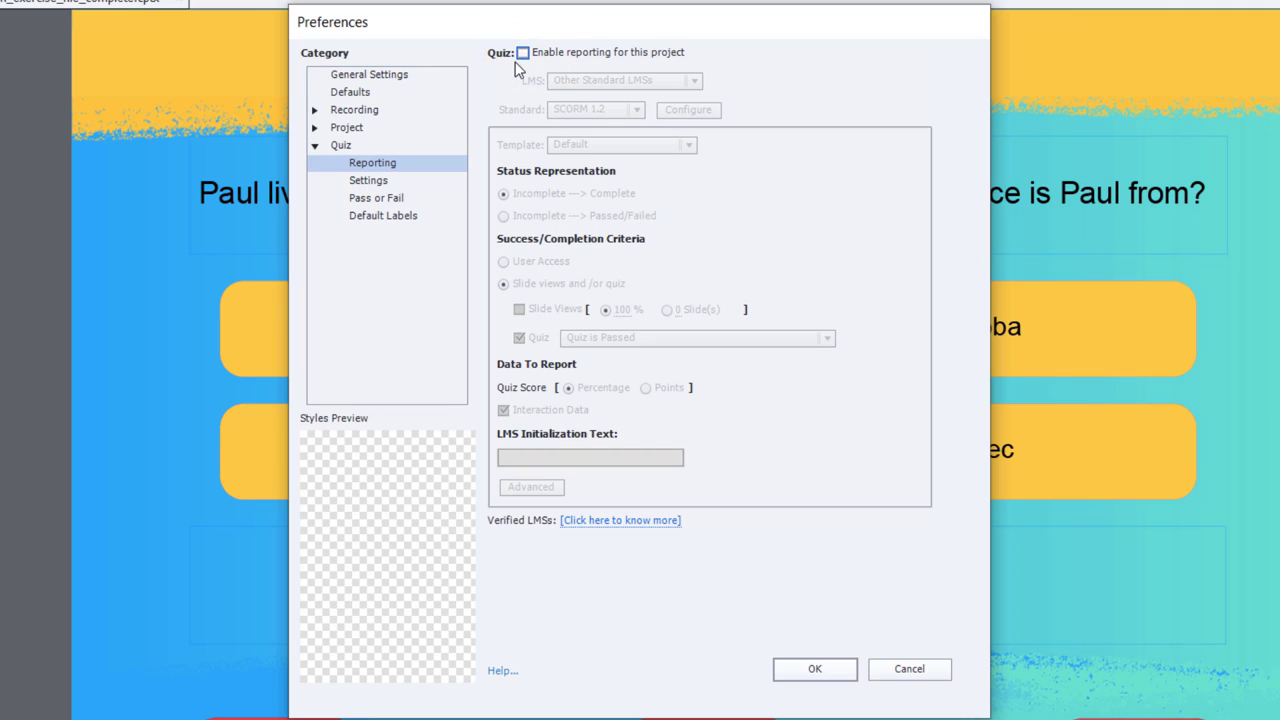
Review the quiz settings, the 80% pass/fail threshold and the default feedback labels
{"action": "left_click", "coordinate": [380, 185]}
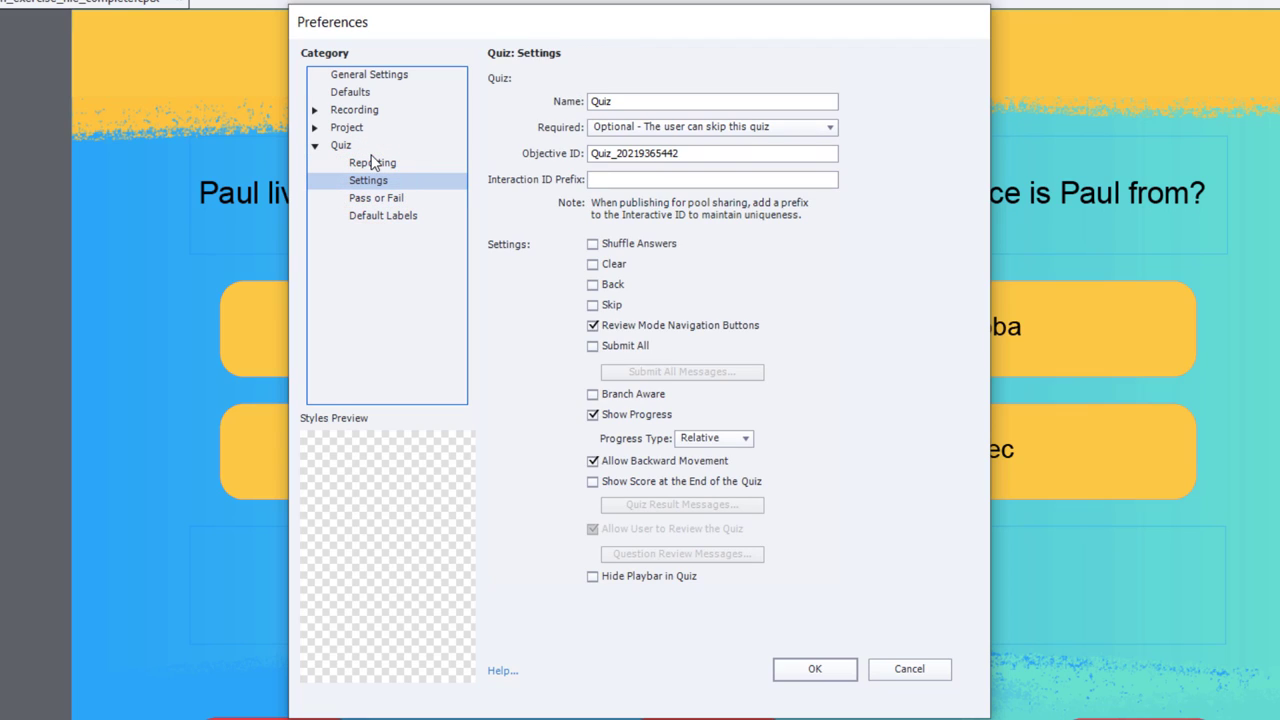
{"action": "left_click", "coordinate": [387, 200]}
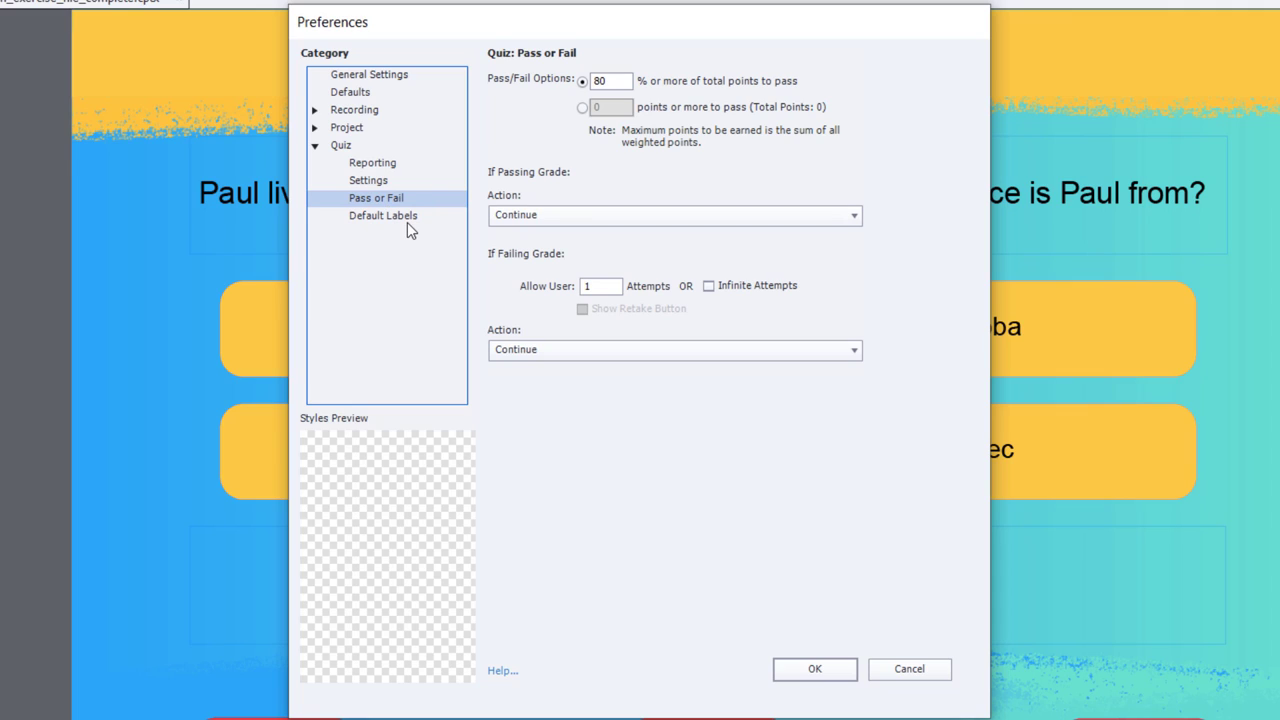
{"action": "left_click", "coordinate": [407, 222]}
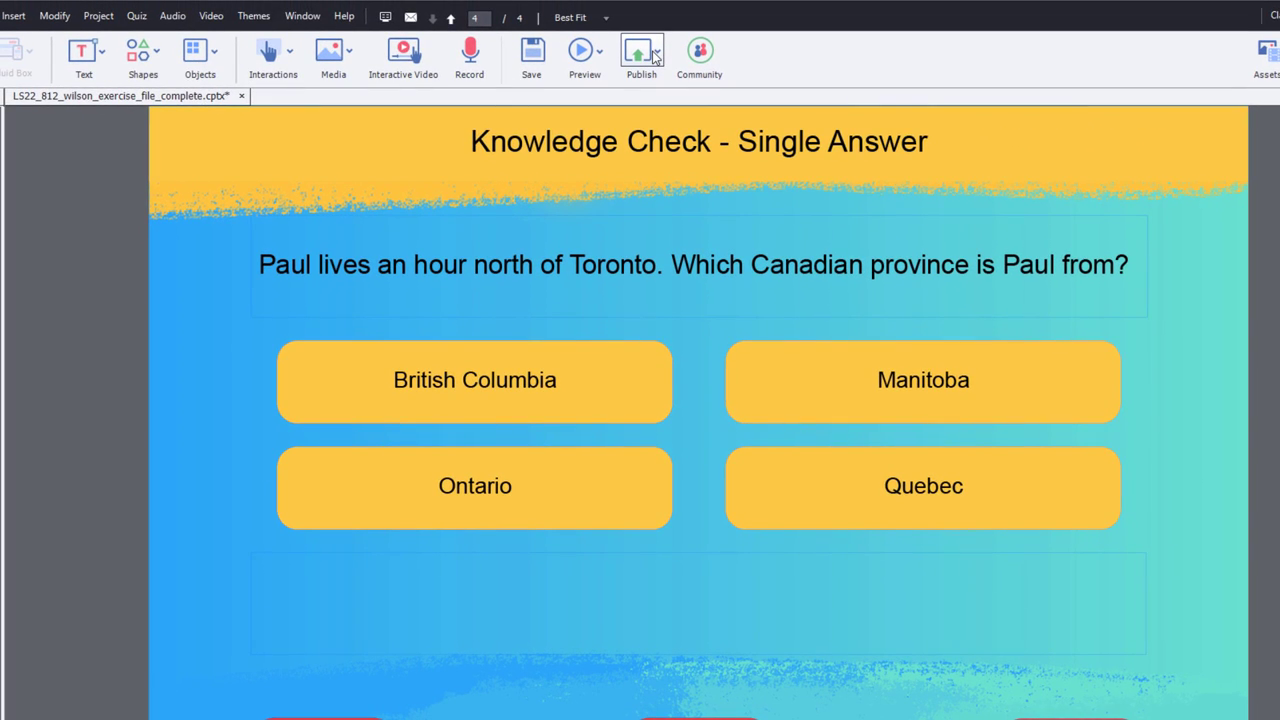
Publish the course as scalable HTML5 to the Desktop, decline viewing the output, and minimize Captivate
{"action": "left_click", "coordinate": [655, 57]}
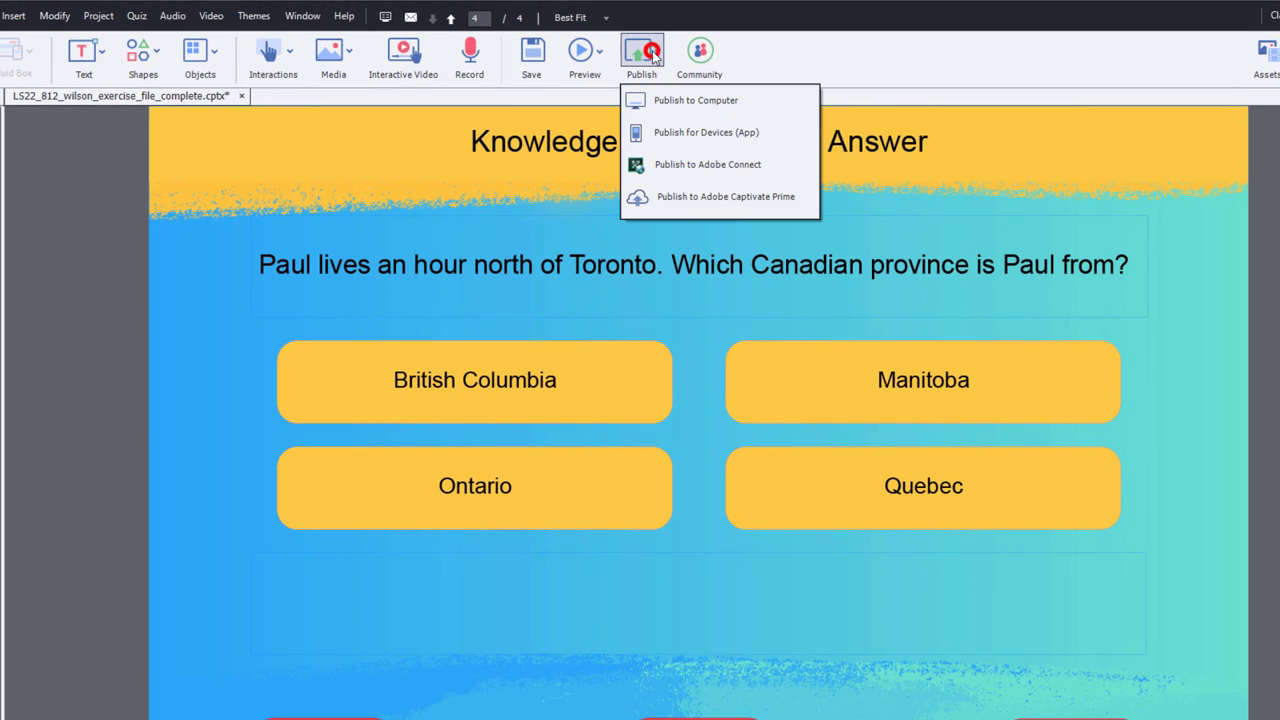
{"action": "left_click", "coordinate": [658, 102]}
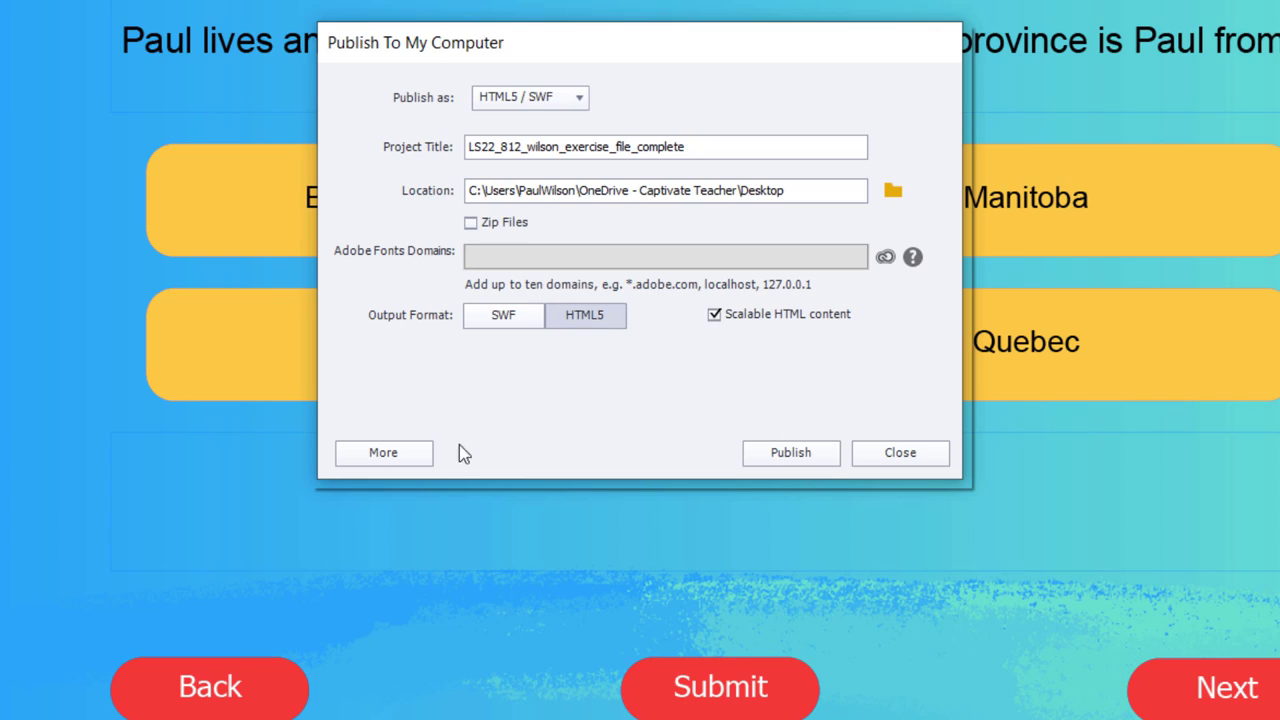
{"action": "left_click", "coordinate": [410, 460]}
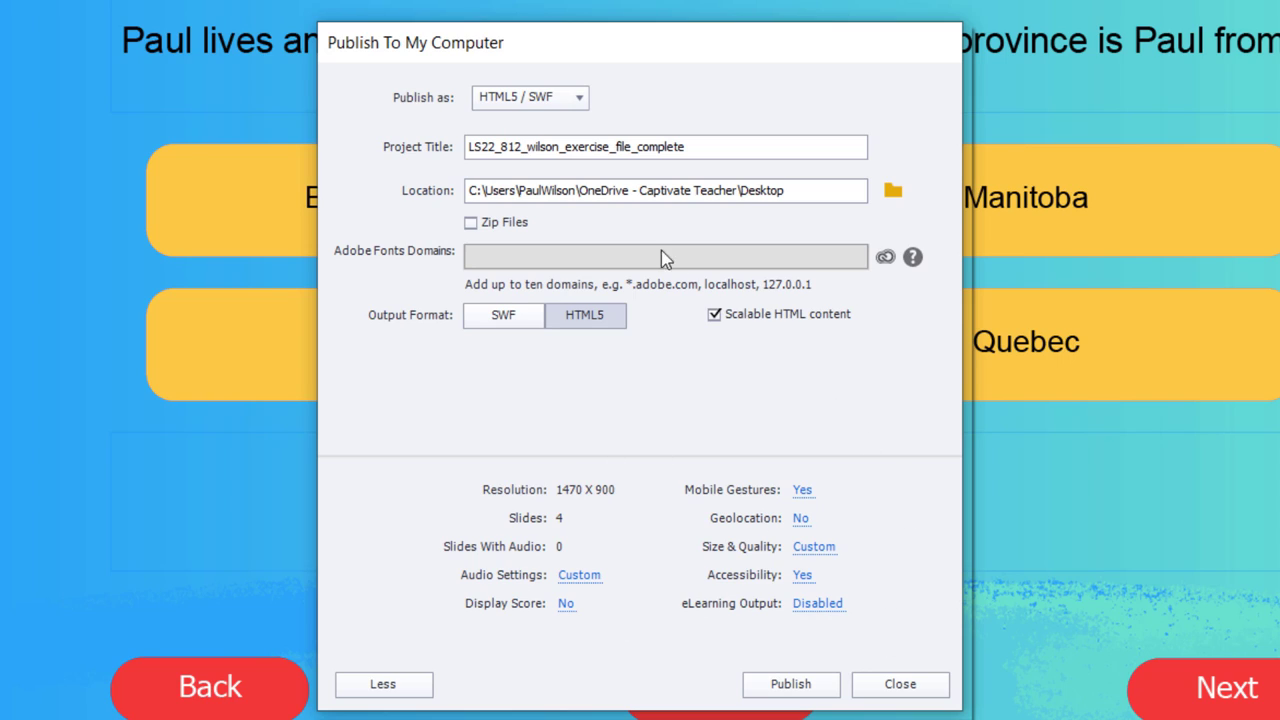
{"action": "left_click", "coordinate": [802, 683]}
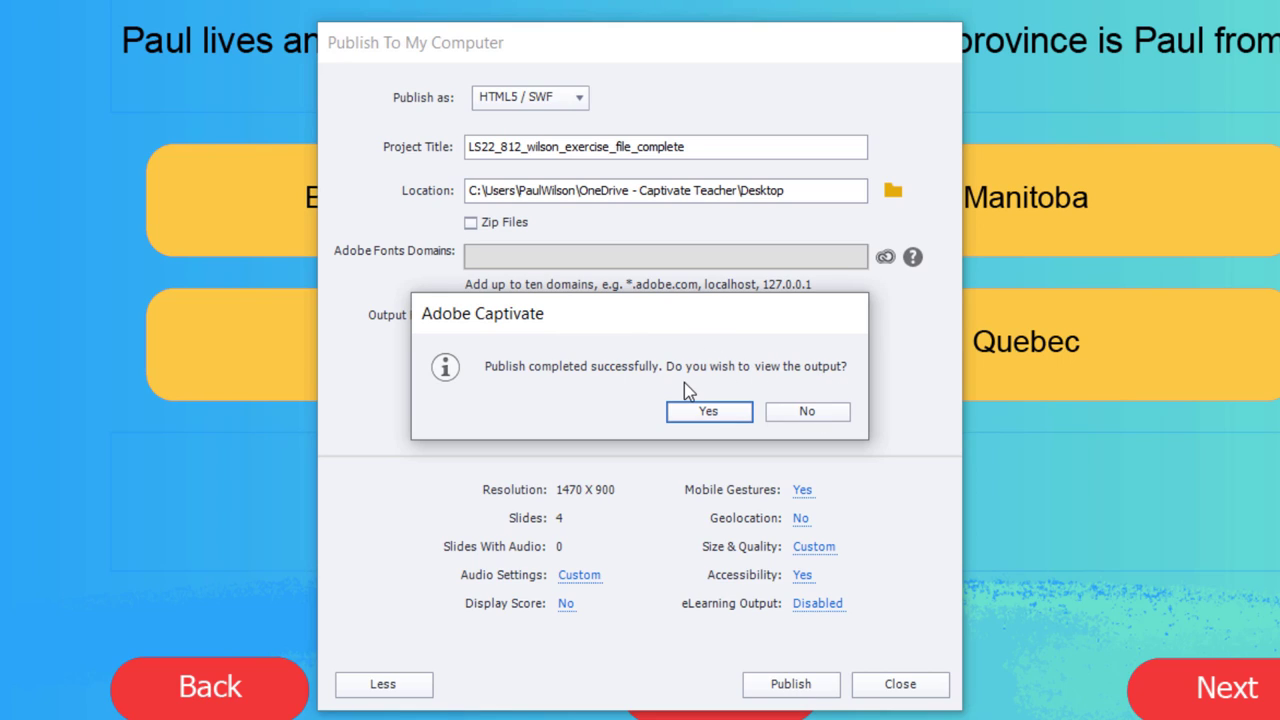
{"action": "left_click", "coordinate": [812, 414]}
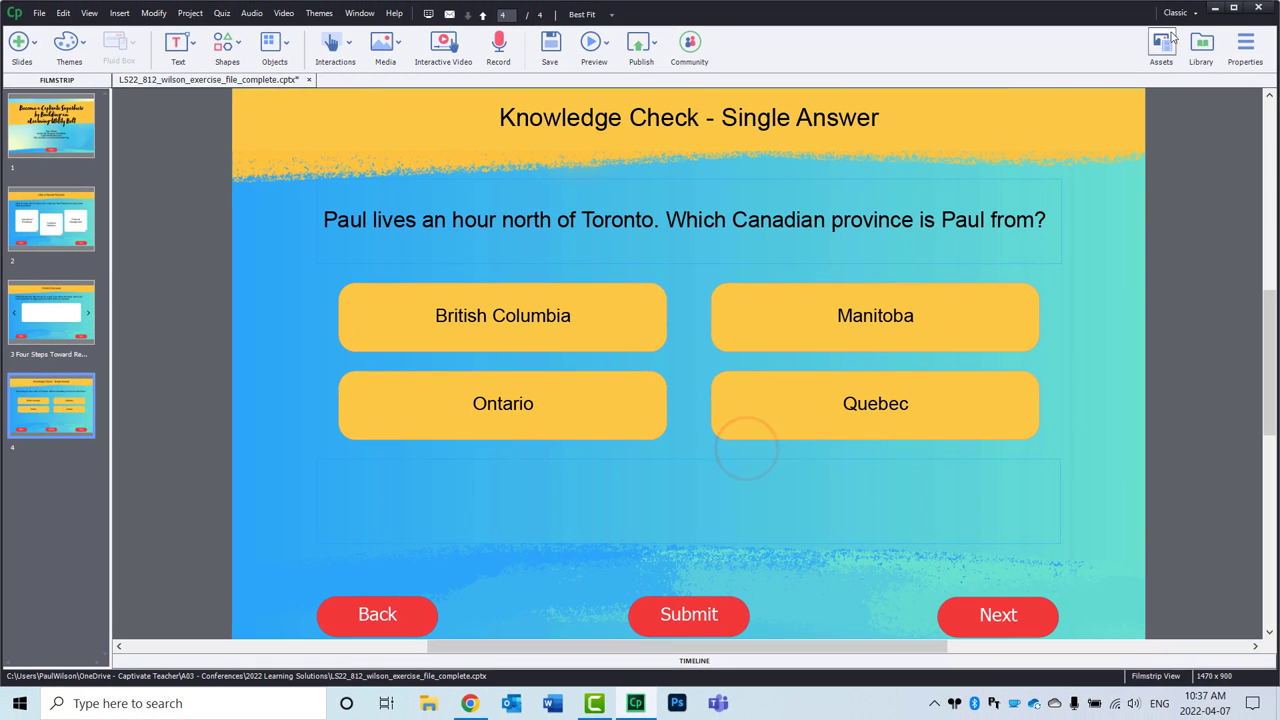
{"action": "left_click", "coordinate": [1214, 7]}
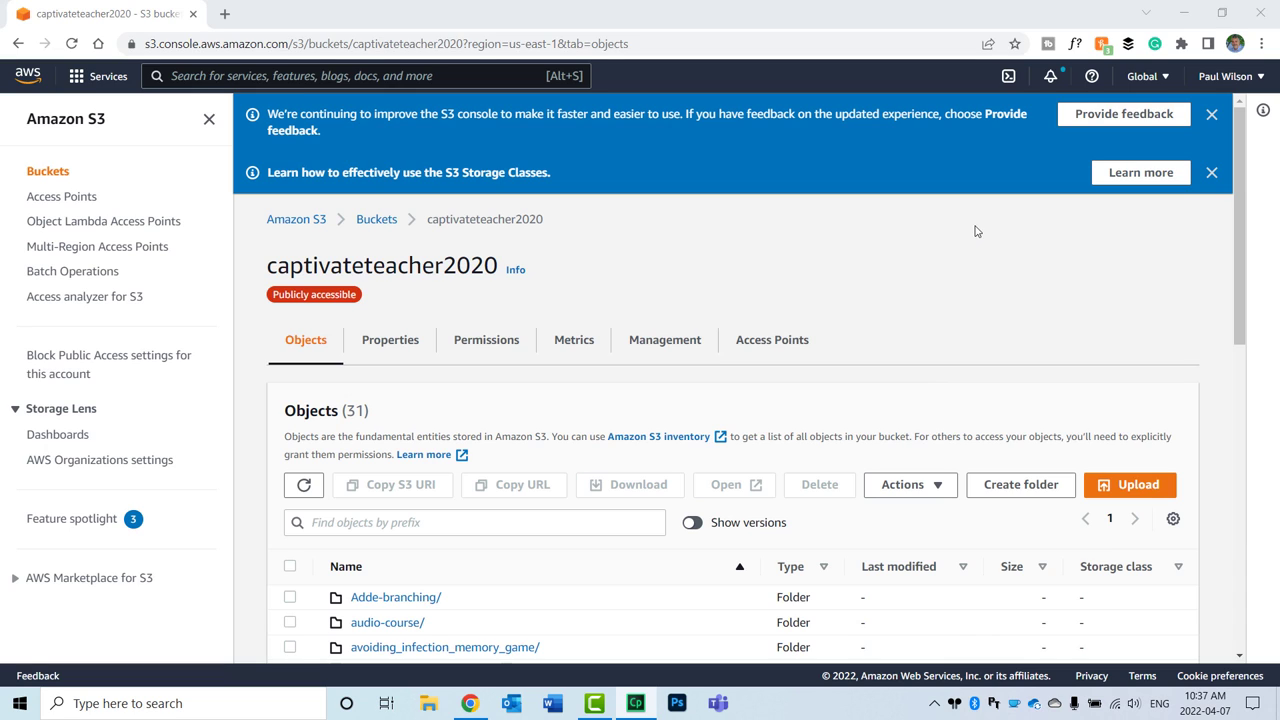
Resize Chrome beside the desktop course folder and scroll the captivateteacher2020 object list
{"action": "left_click_drag", "start_coordinate": [708, 18], "coordinate": [806, 58]}
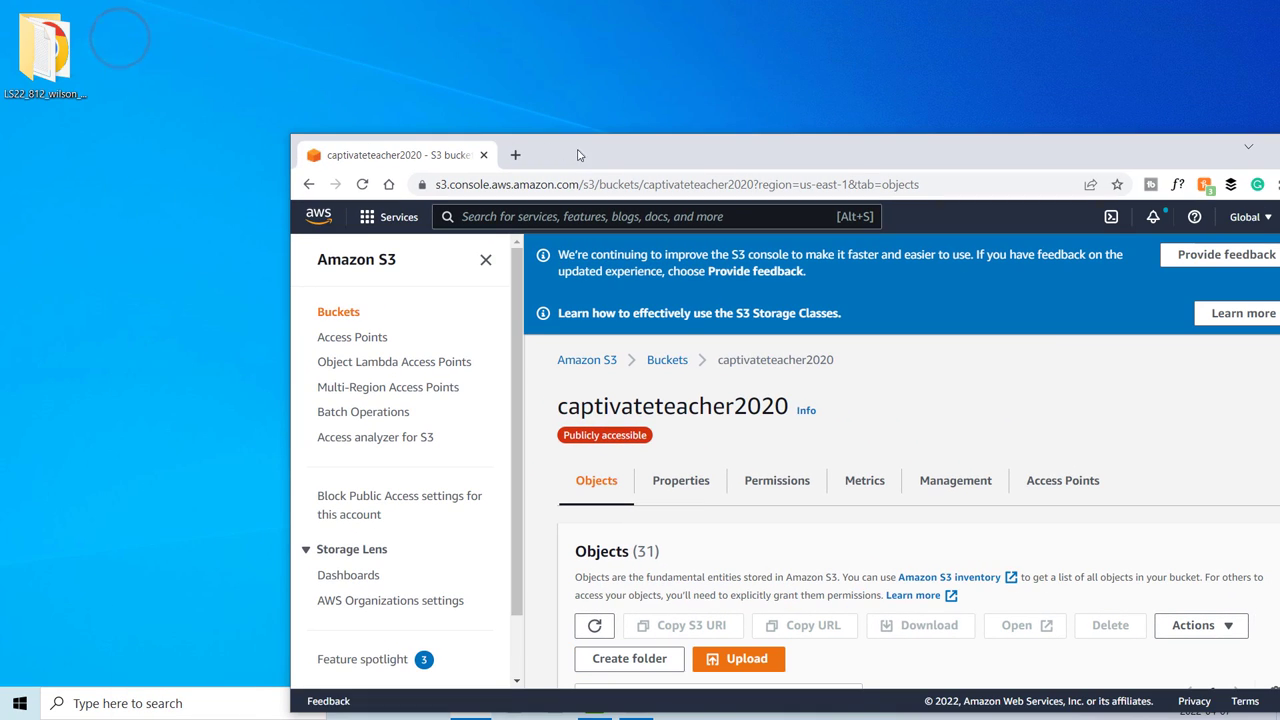
{"action": "left_click_drag", "start_coordinate": [118, 38], "coordinate": [168, 52]}
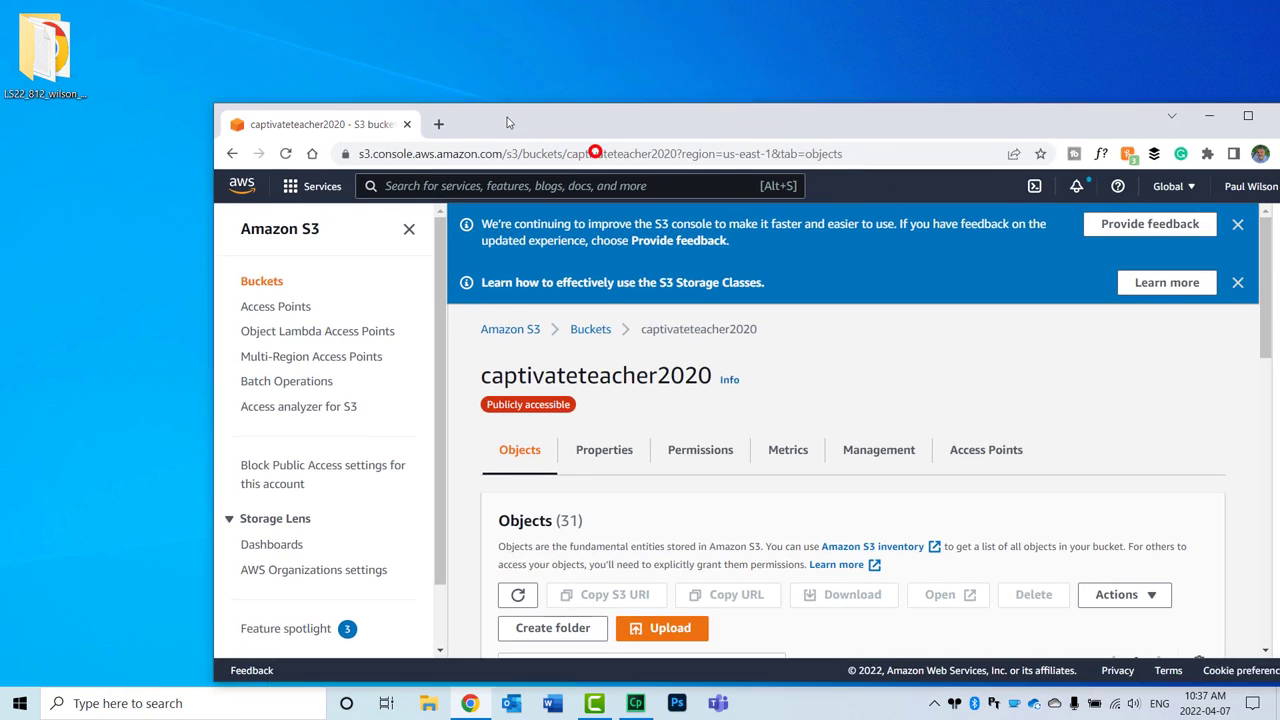
{"action": "left_click_drag", "start_coordinate": [473, 69], "coordinate": [478, 38]}
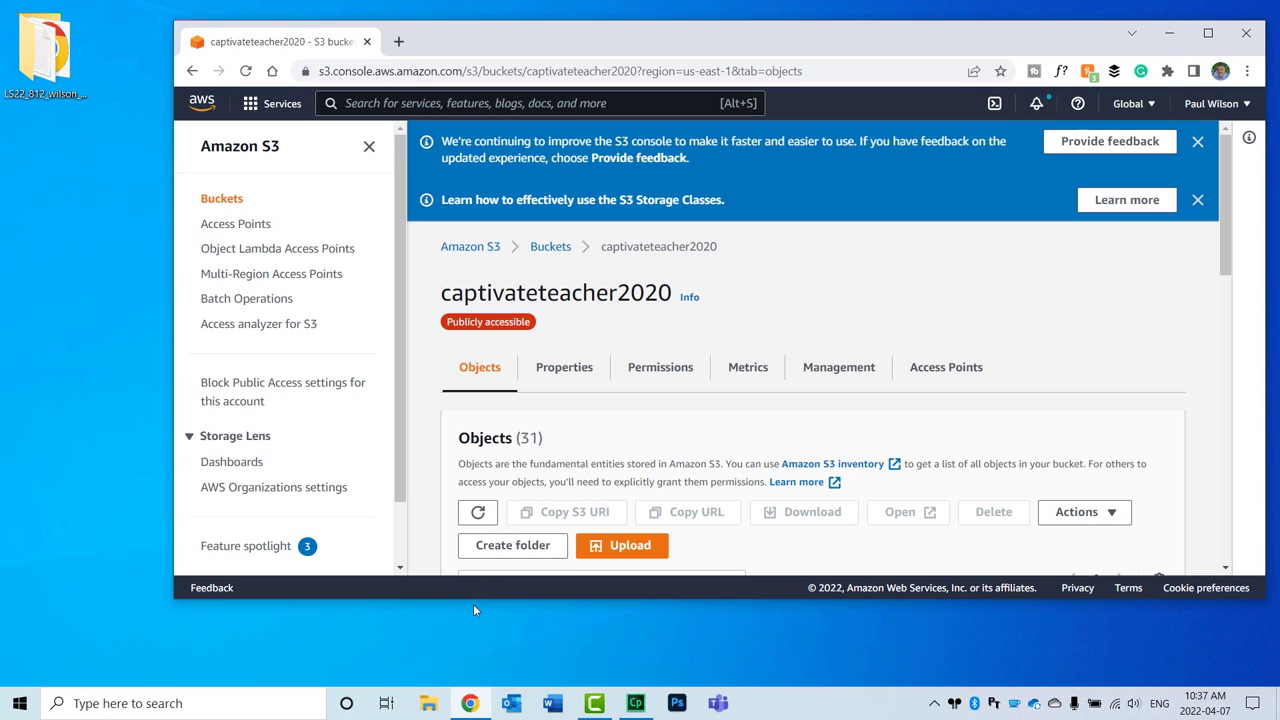
{"action": "left_click_drag", "start_coordinate": [472, 600], "coordinate": [470, 655]}
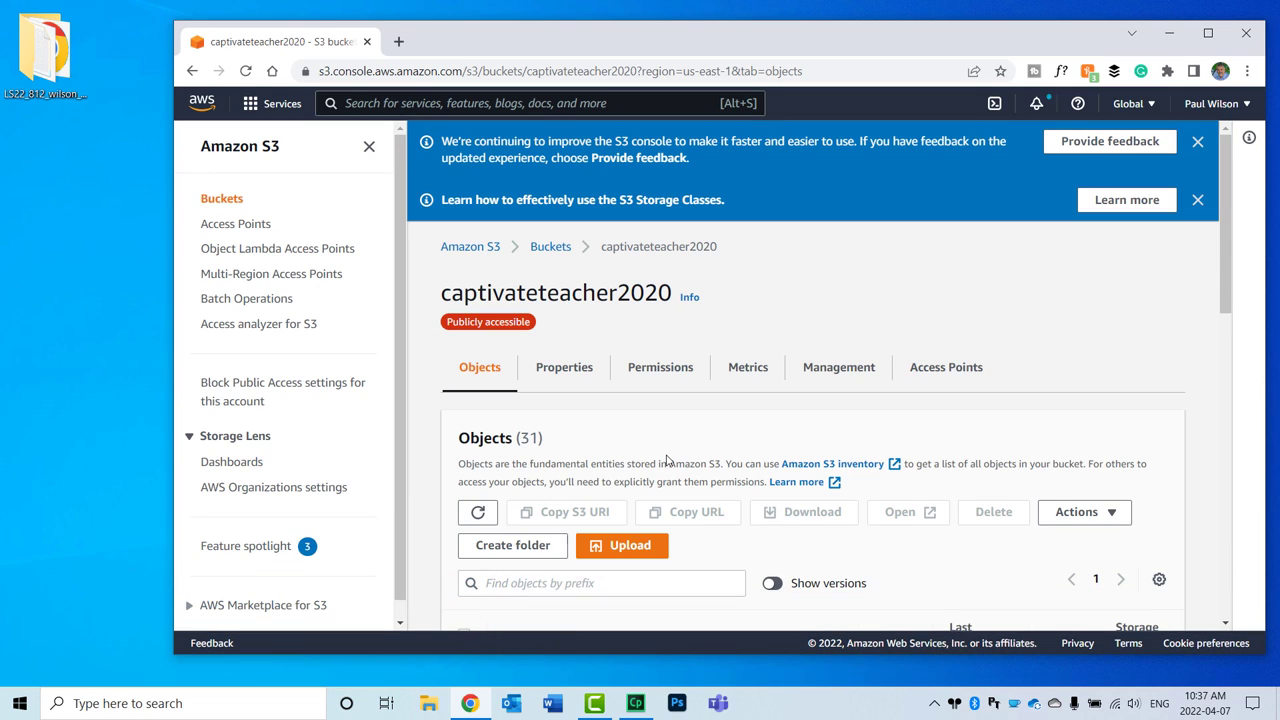
{"action": "scroll", "coordinate": [670, 446], "scroll_direction": "down", "scroll_amount": 1}
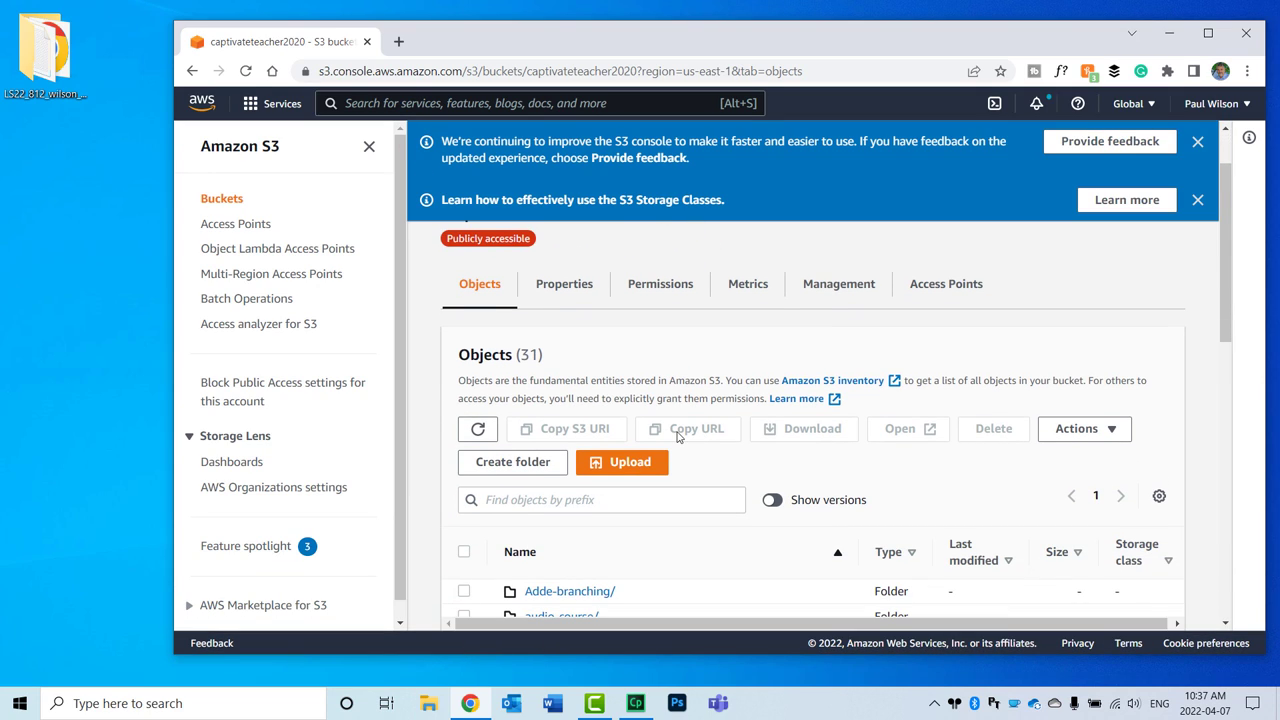
{"action": "scroll", "coordinate": [677, 437], "scroll_direction": "down", "scroll_amount": 1}
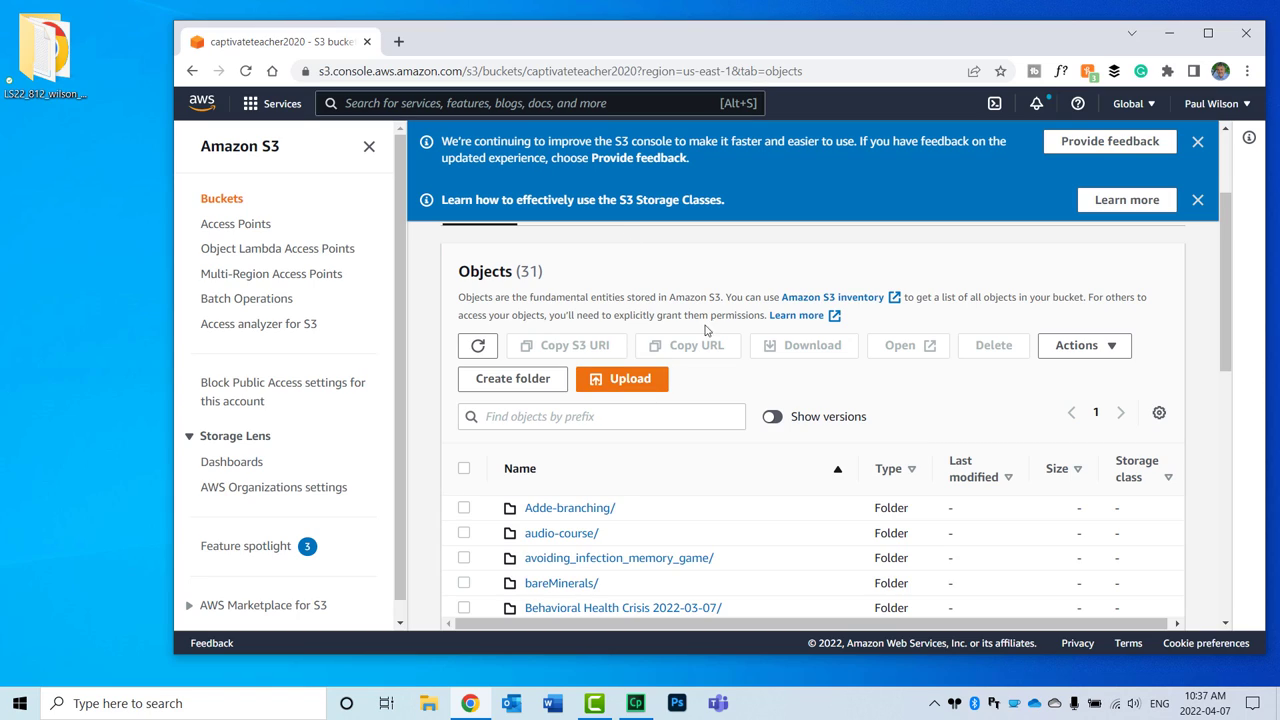
Drag the exported course folder's files into a captivateteacher2020 upload
{"action": "left_click", "coordinate": [633, 383]}
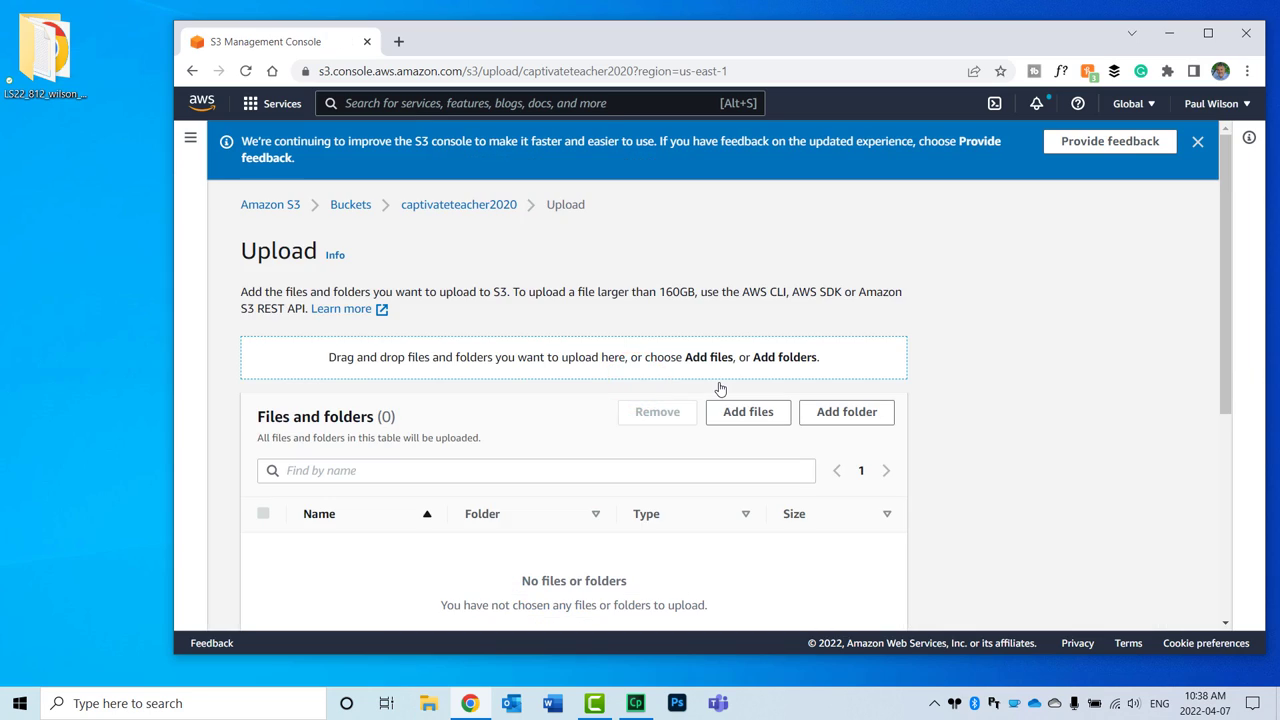
{"action": "left_click", "coordinate": [31, 50]}
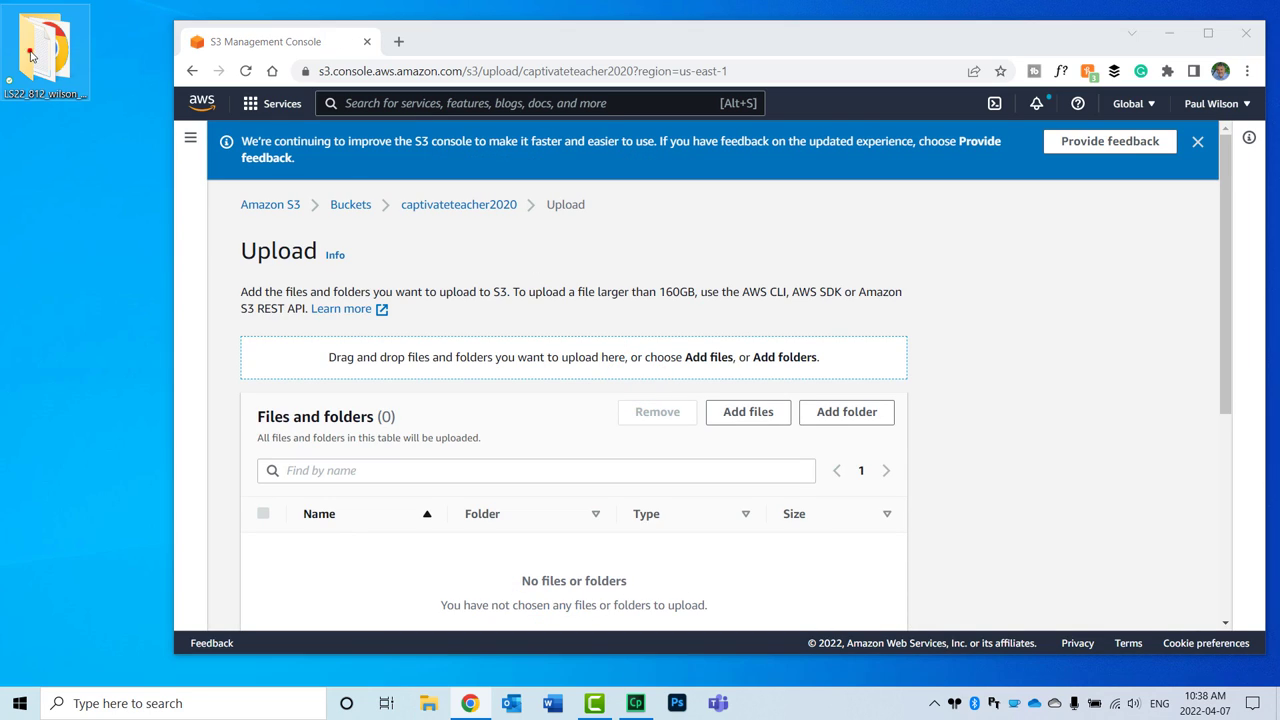
{"action": "left_click_drag", "start_coordinate": [207, 228], "coordinate": [682, 456]}
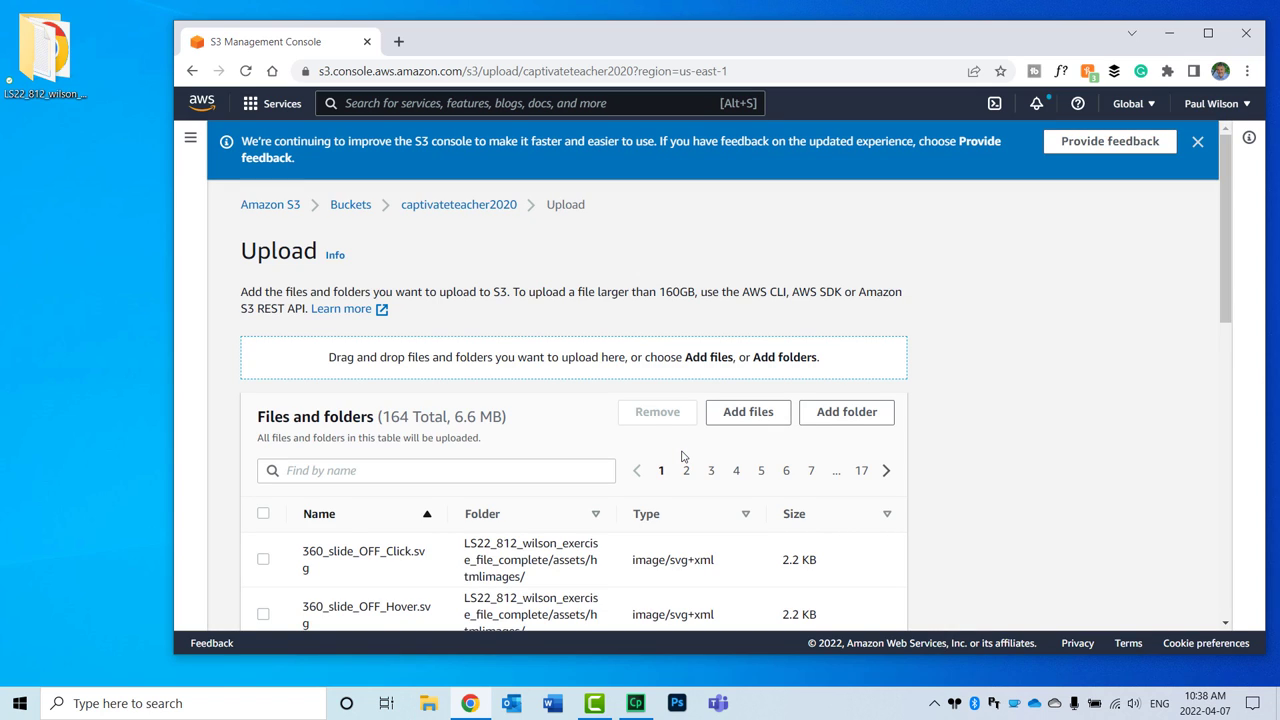
{"action": "scroll", "coordinate": [1066, 396], "scroll_direction": "down", "scroll_amount": 5}
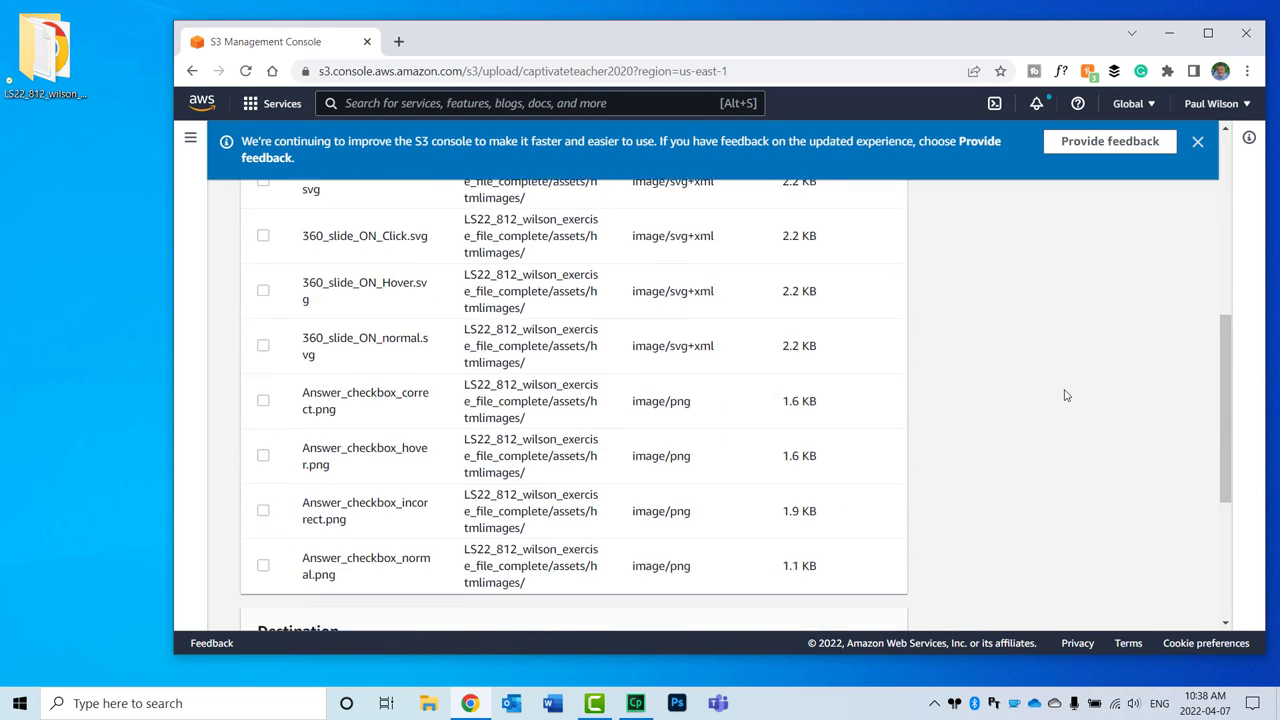
{"action": "scroll", "coordinate": [1066, 396], "scroll_direction": "down", "scroll_amount": 2}
{"action": "scroll", "coordinate": [1066, 394], "scroll_direction": "down", "scroll_amount": 2}
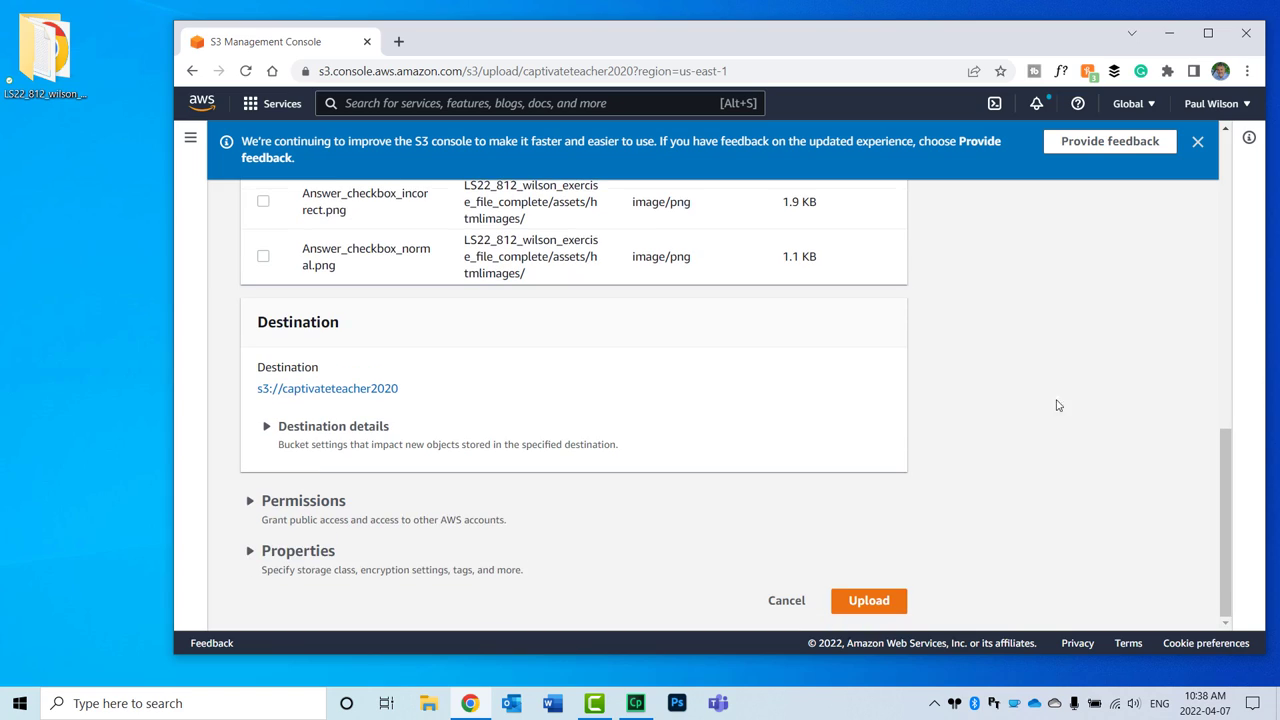
Upload all 164 files (6.6 MB) and confirm the status shows 0 failures
{"action": "left_click", "coordinate": [876, 604]}
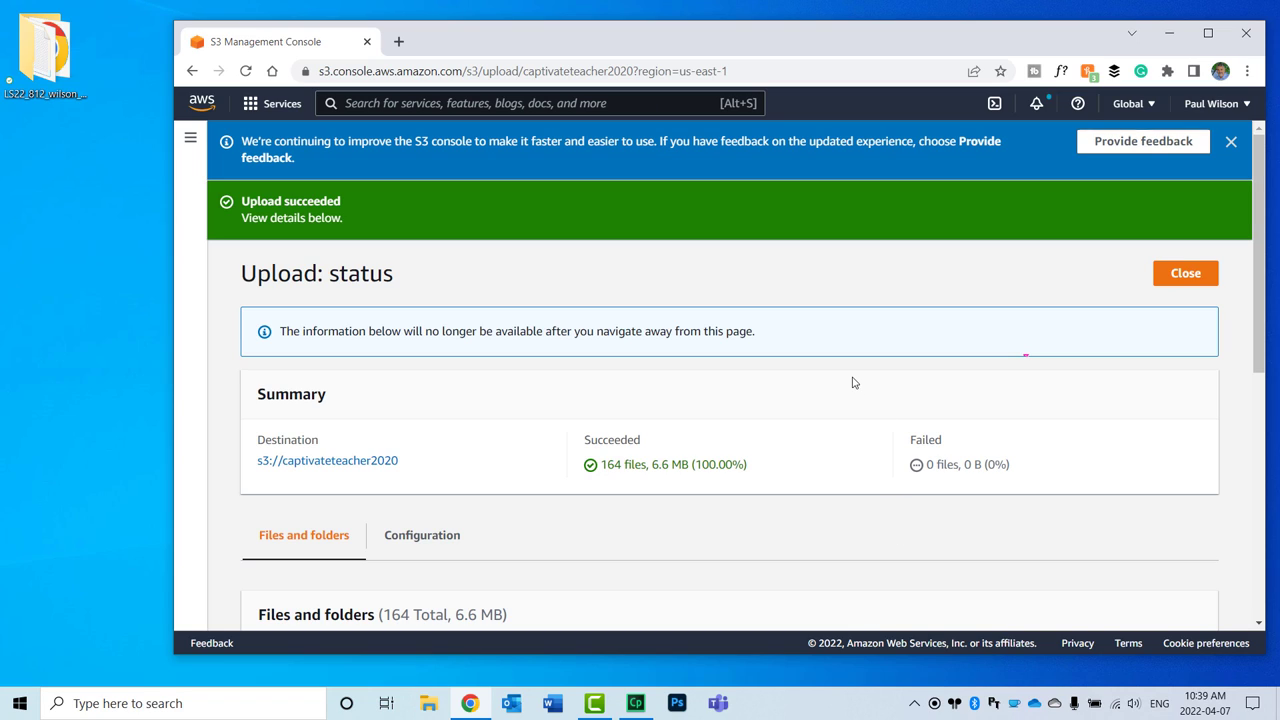
{"action": "scroll", "coordinate": [852, 382], "scroll_direction": "down", "scroll_amount": 5}
{"action": "scroll", "coordinate": [852, 382], "scroll_direction": "down", "scroll_amount": 2}
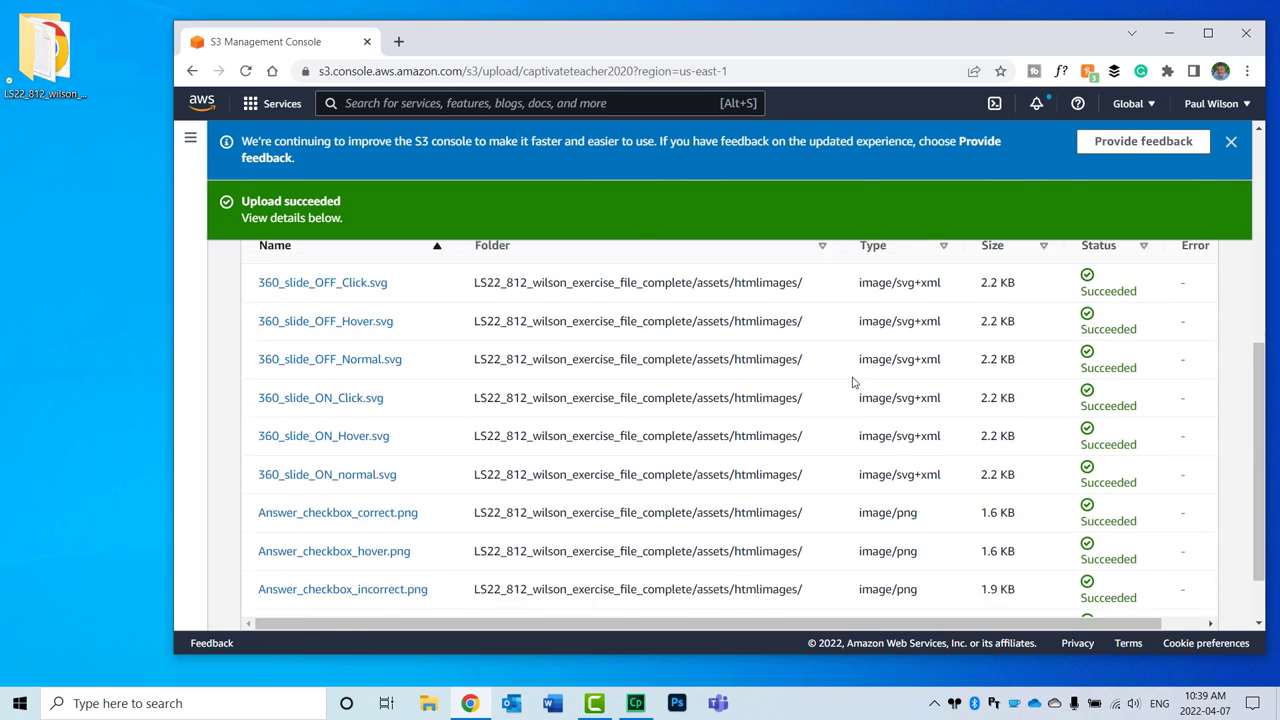
{"action": "scroll", "coordinate": [852, 382], "scroll_direction": "up", "scroll_amount": 7}
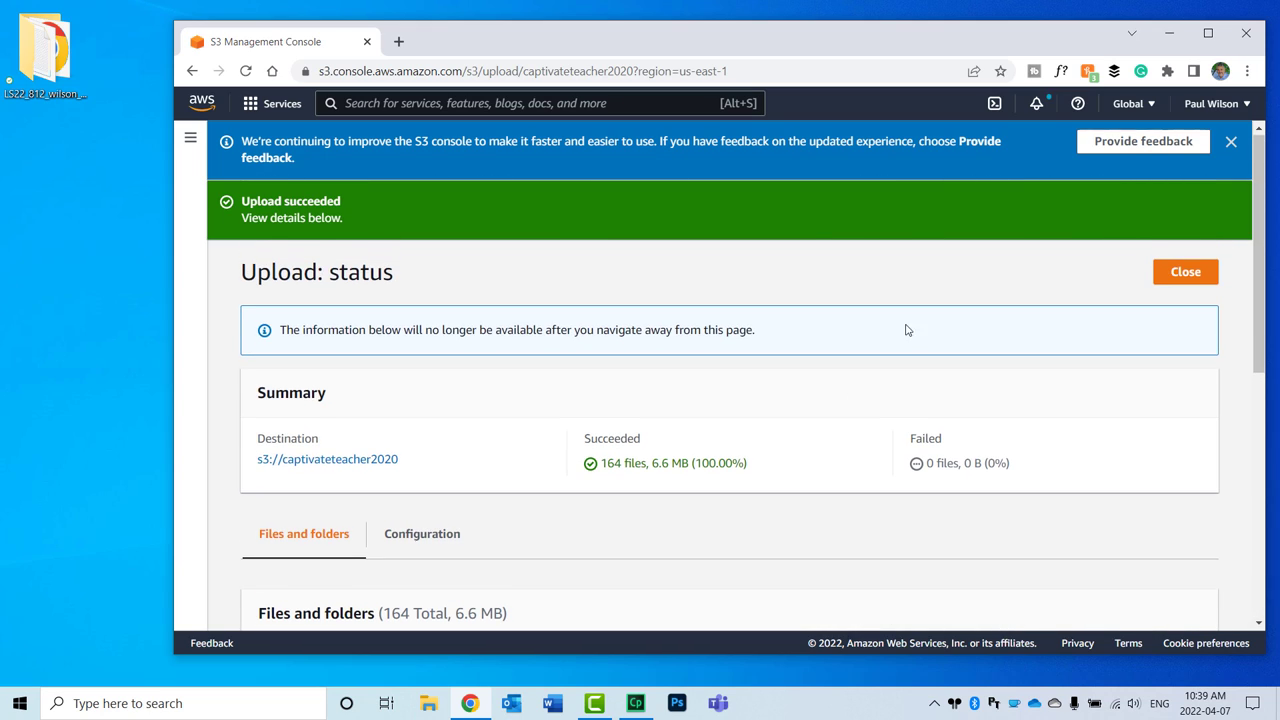
Close the upload status and open the LS22_812_wilson_exercise_file_complete folder to list its 8 objects
{"action": "left_click", "coordinate": [1185, 275]}
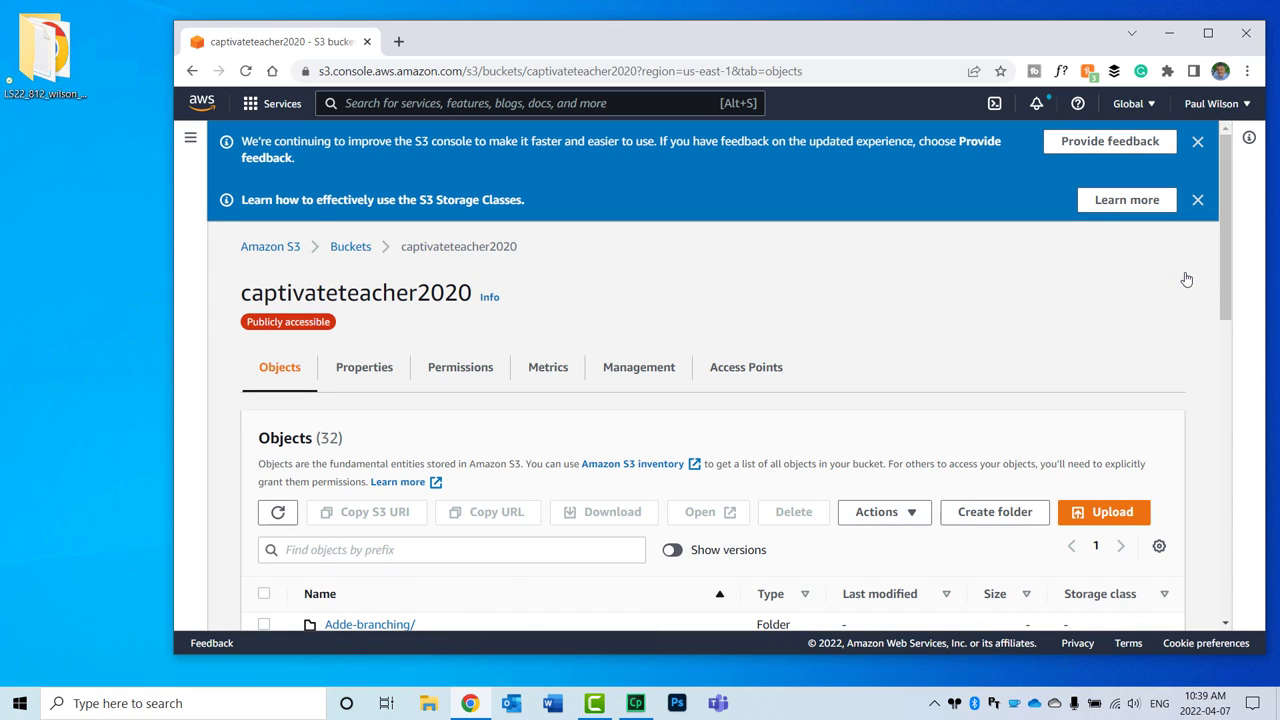
{"action": "scroll", "coordinate": [677, 300], "scroll_direction": "down", "scroll_amount": 3}
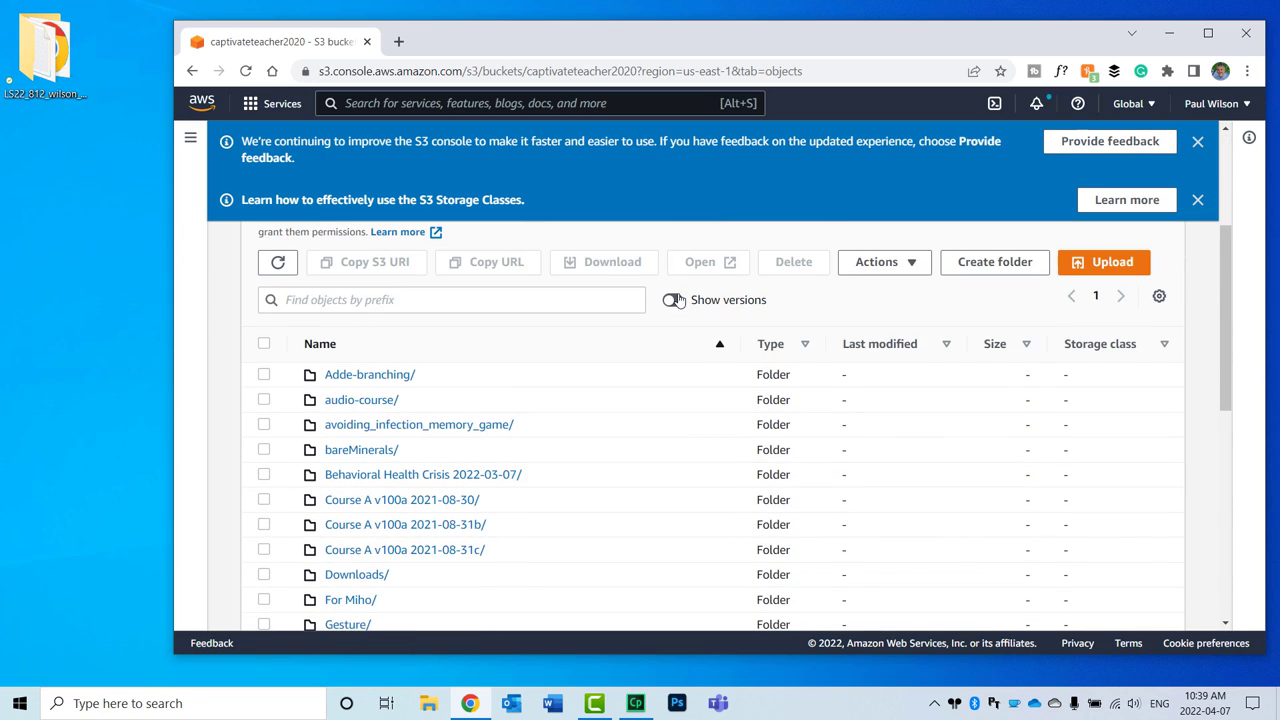
{"action": "scroll", "coordinate": [677, 300], "scroll_direction": "down", "scroll_amount": 2}
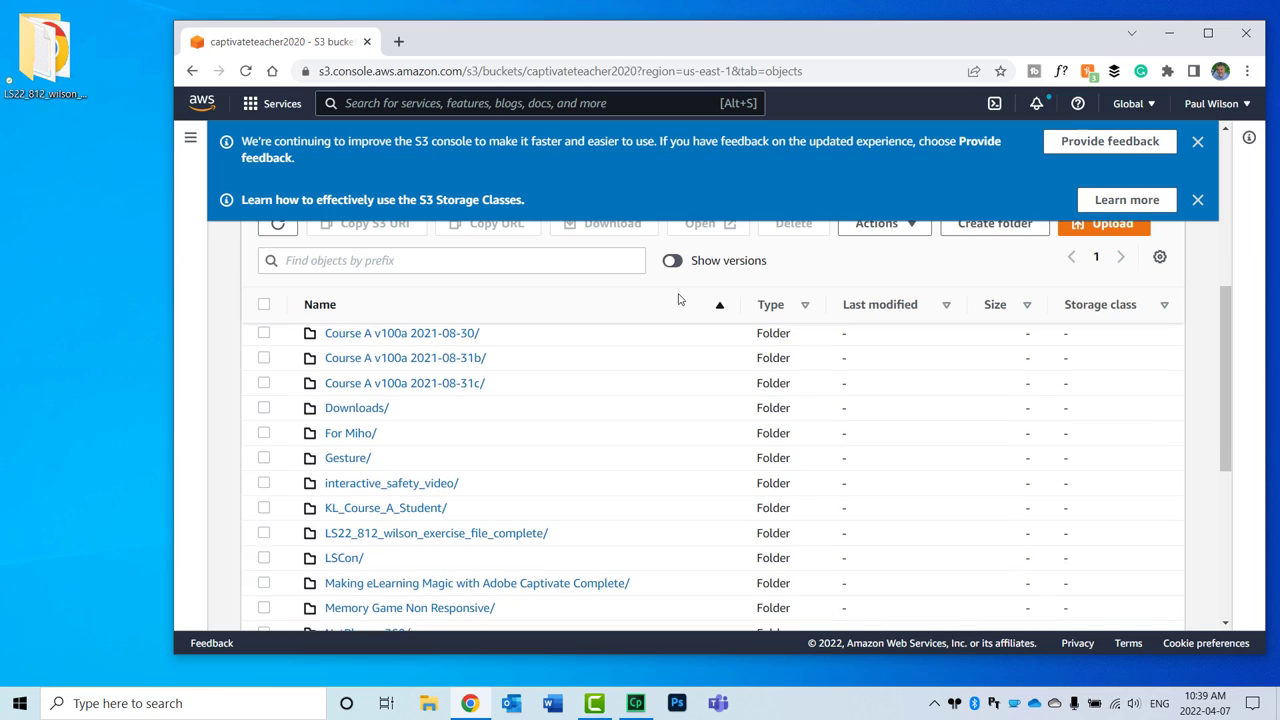
{"action": "left_click", "coordinate": [450, 537]}
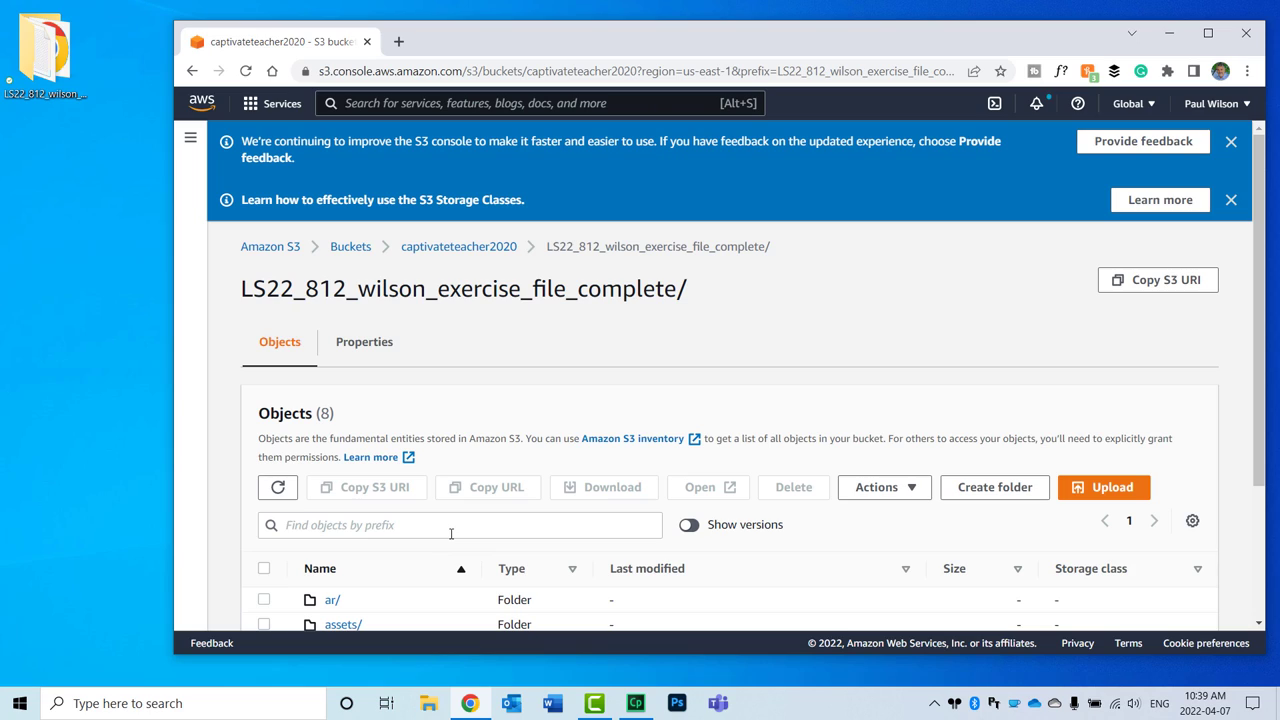
{"action": "scroll", "coordinate": [786, 371], "scroll_direction": "down", "scroll_amount": 2}
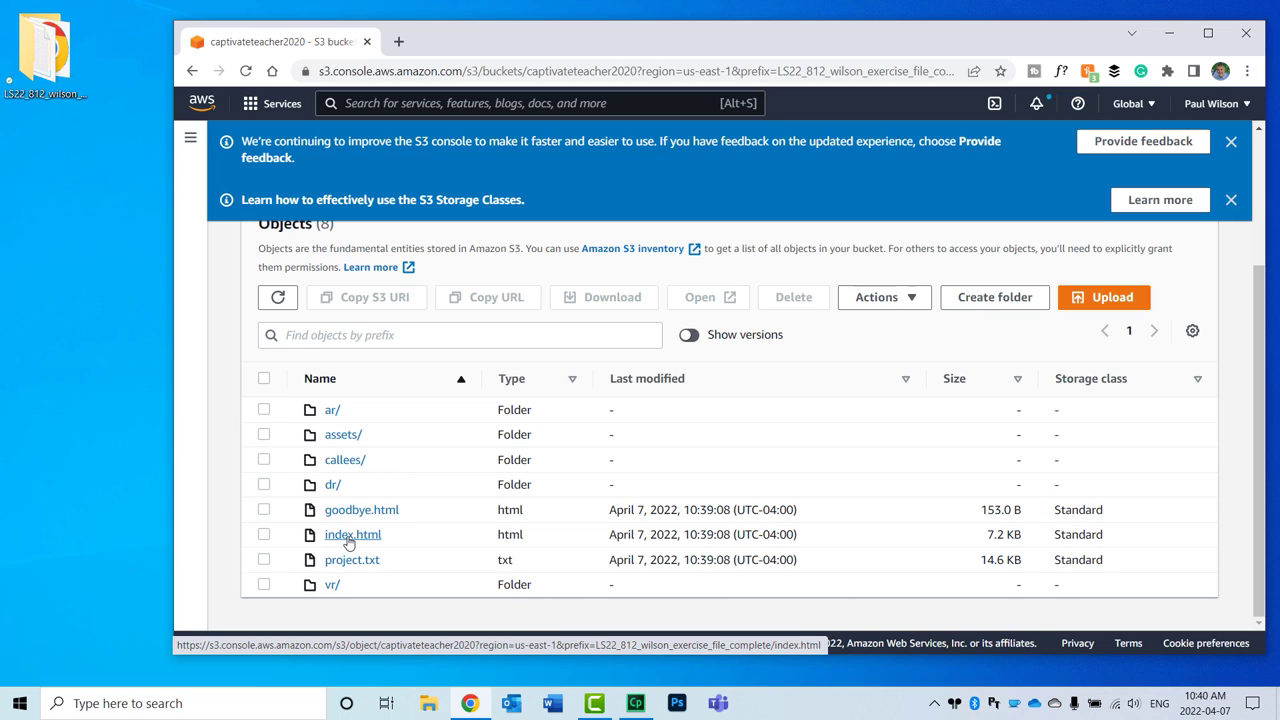
Follow index.html's Object URL to play the 'Become a Captivate Superhero' course in the browser
{"action": "left_click", "coordinate": [347, 538]}
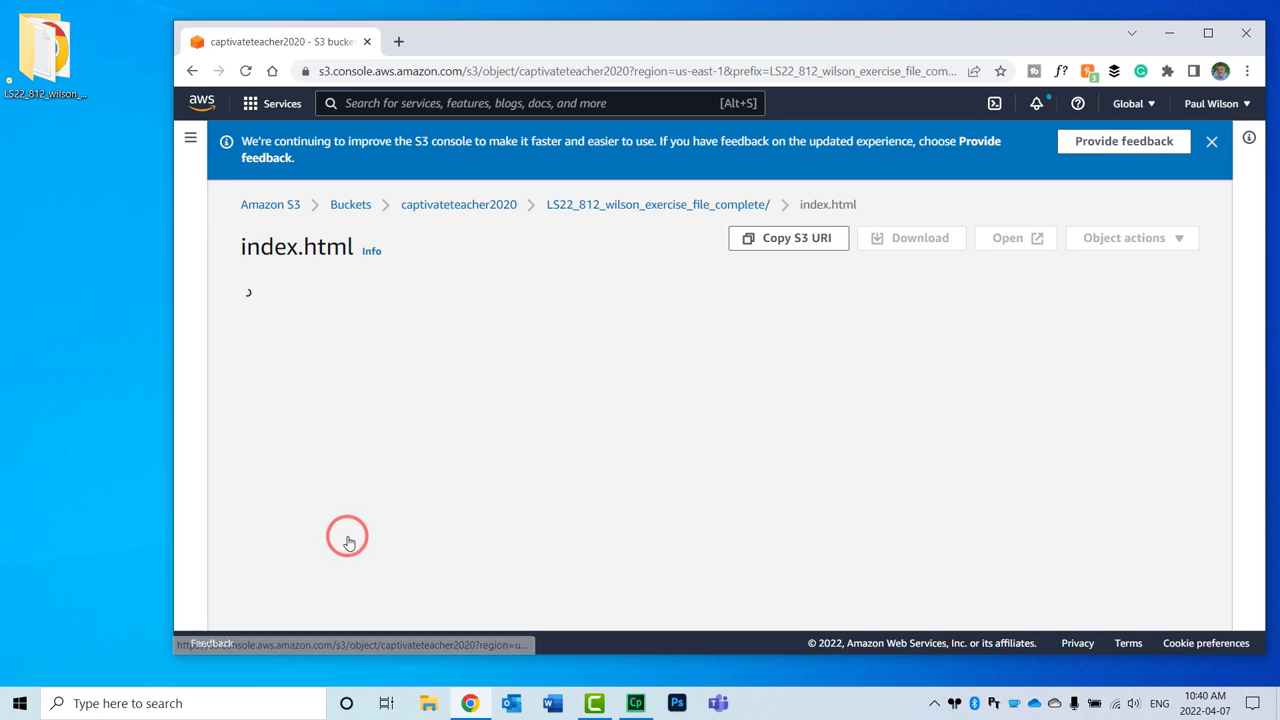
{"action": "scroll", "coordinate": [595, 462], "scroll_direction": "down", "scroll_amount": 3}
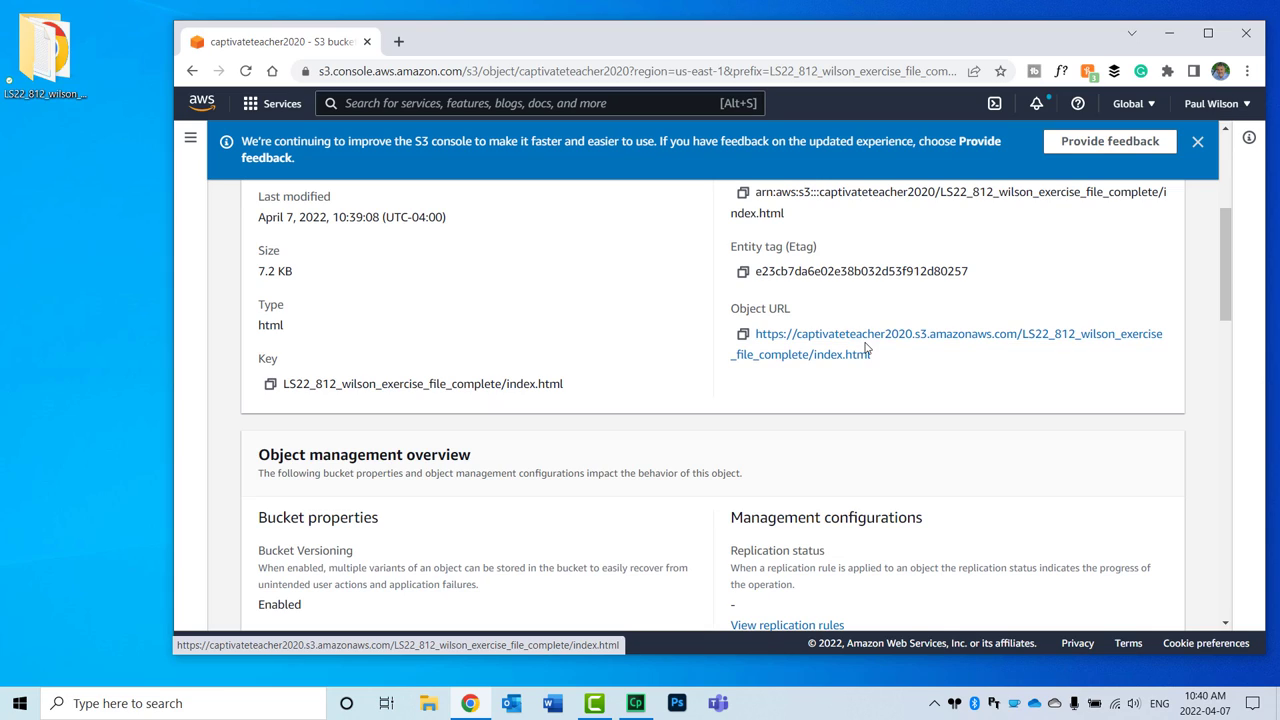
{"action": "left_click", "coordinate": [866, 340]}
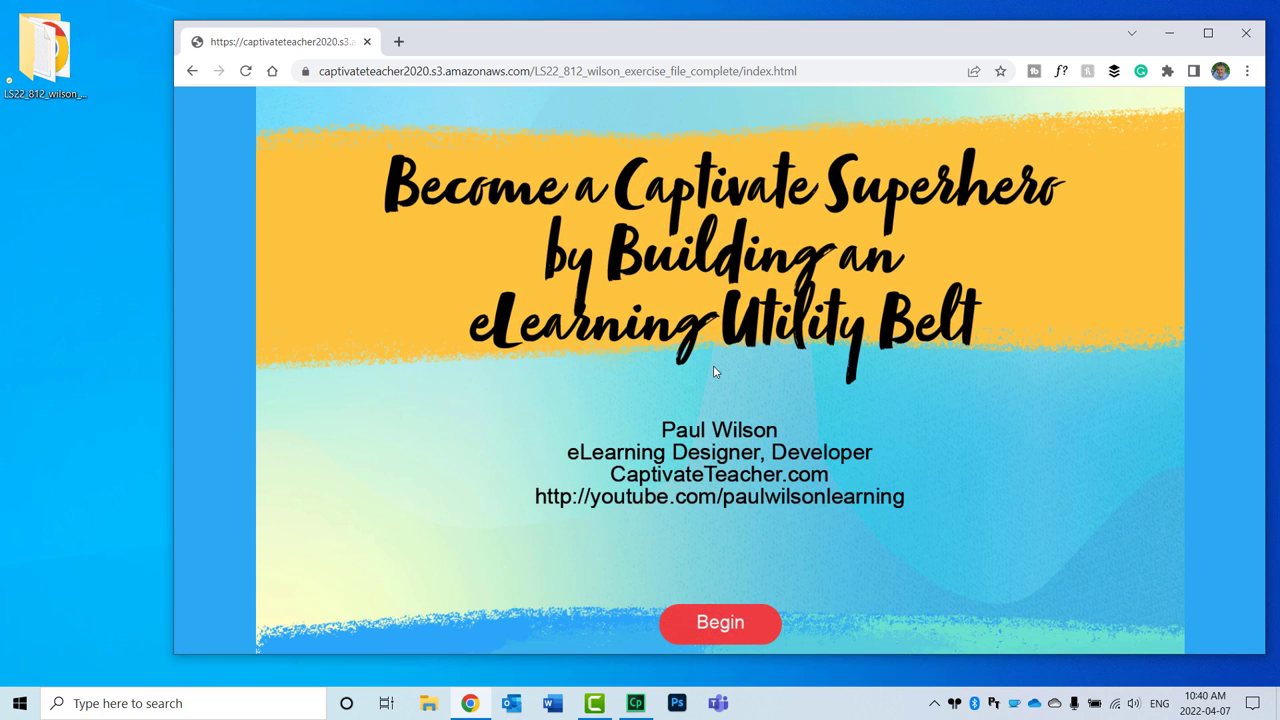
Maximize Chrome and begin entering 'squar' in the address bar to reach squarespace.com
{"action": "left_click", "coordinate": [818, 66]}
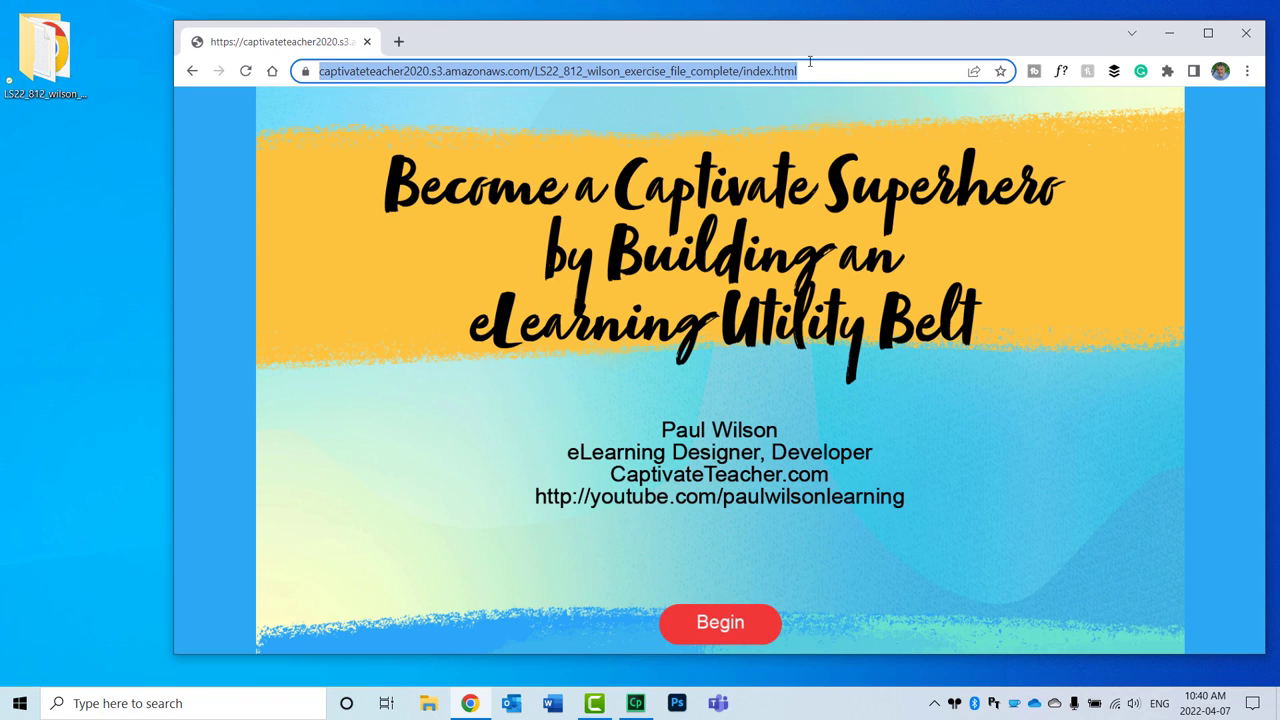
{"action": "double_click", "coordinate": [797, 29]}
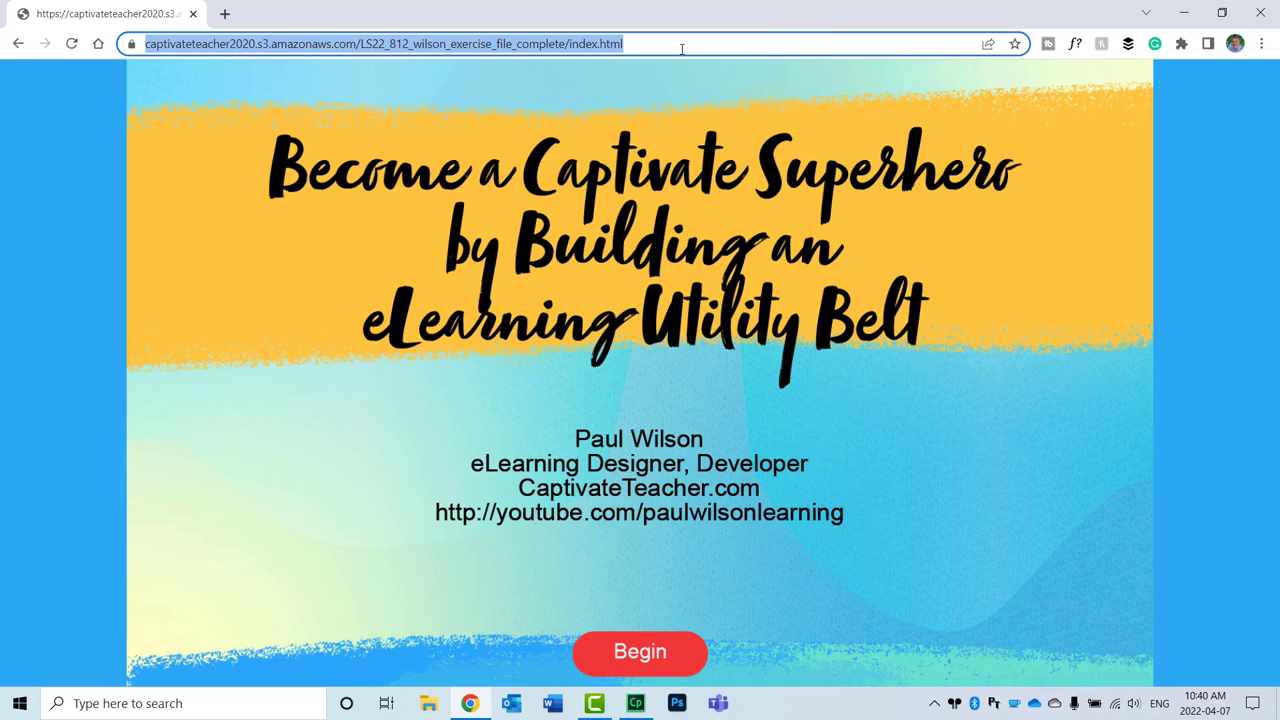
{"action": "type", "text": "squar"}
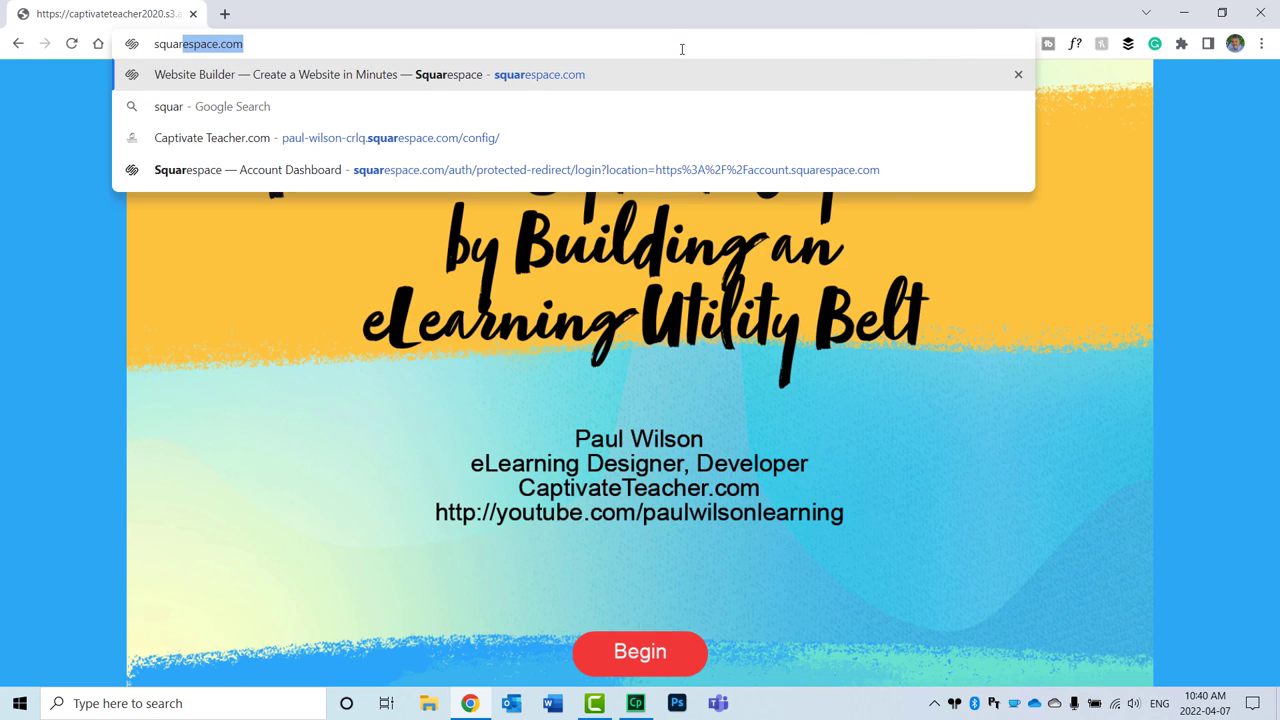
Load squarespace.com, open the Captivate Teacher.com site editor, and scroll the Articles blog posts
{"action": "key", "text": "Return"}
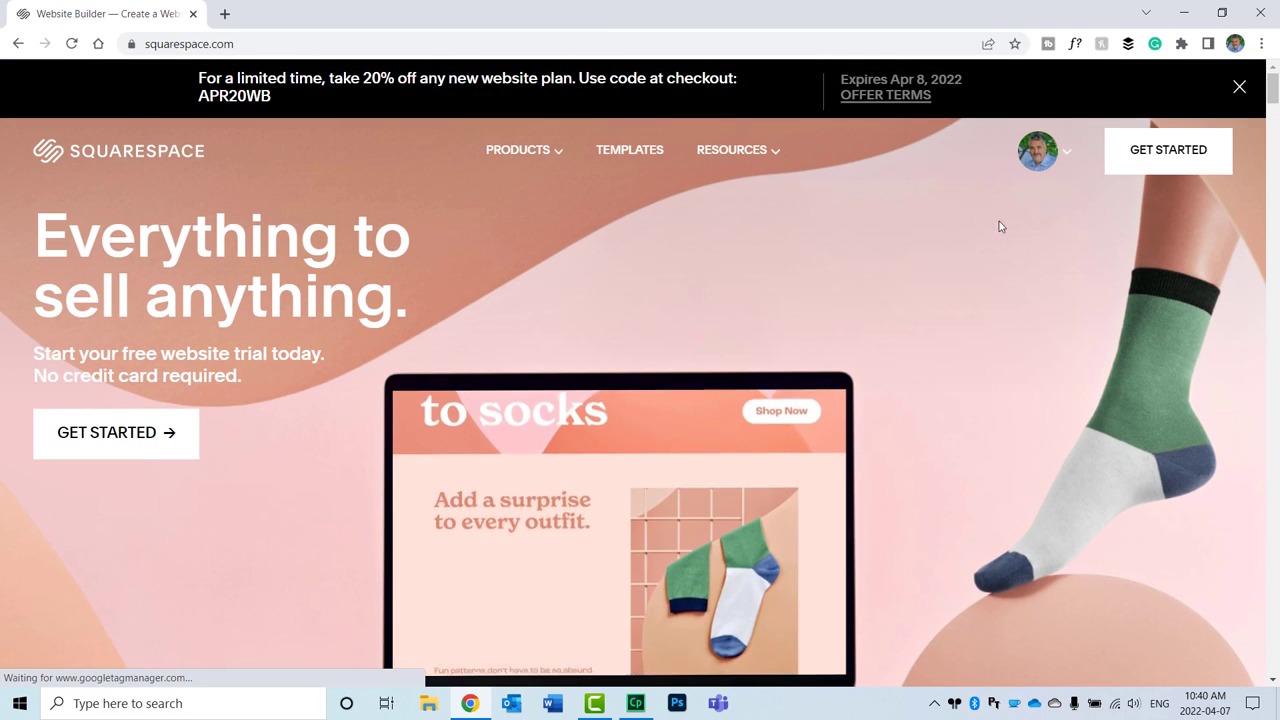
{"action": "mouse_move", "coordinate": [1065, 160]}
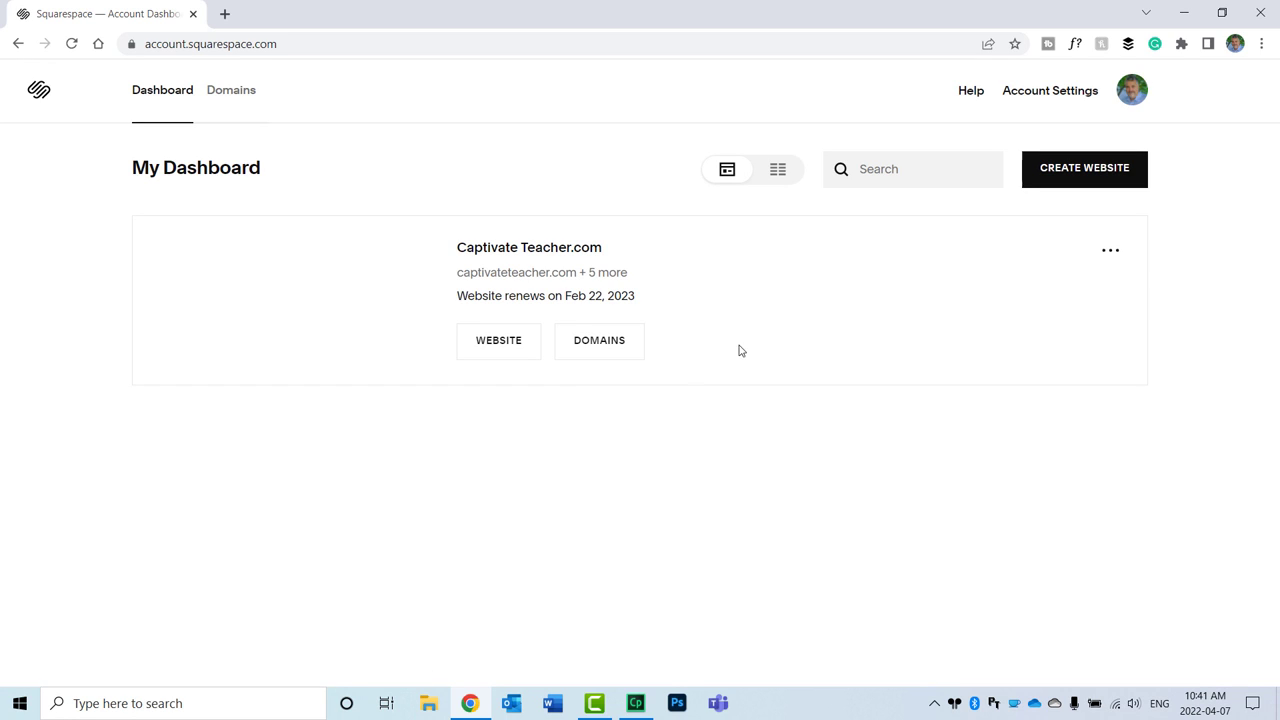
{"action": "left_click", "coordinate": [495, 345]}
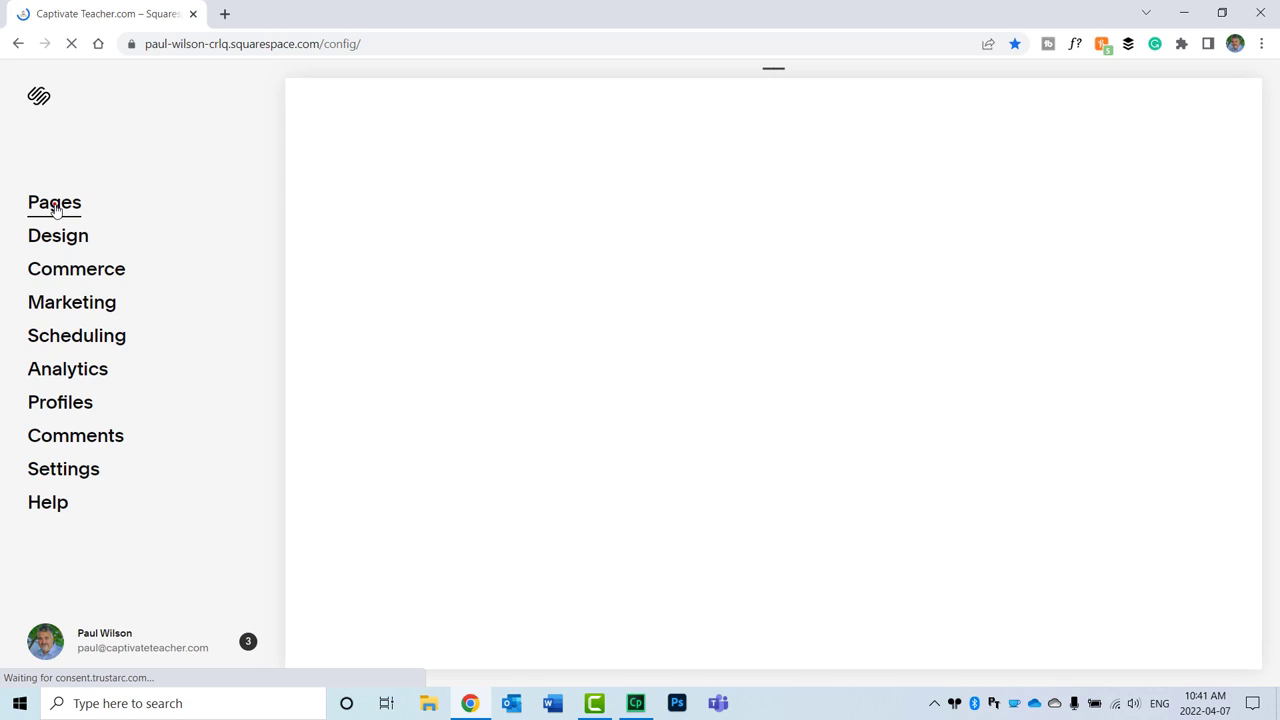
{"action": "left_click", "coordinate": [54, 206]}
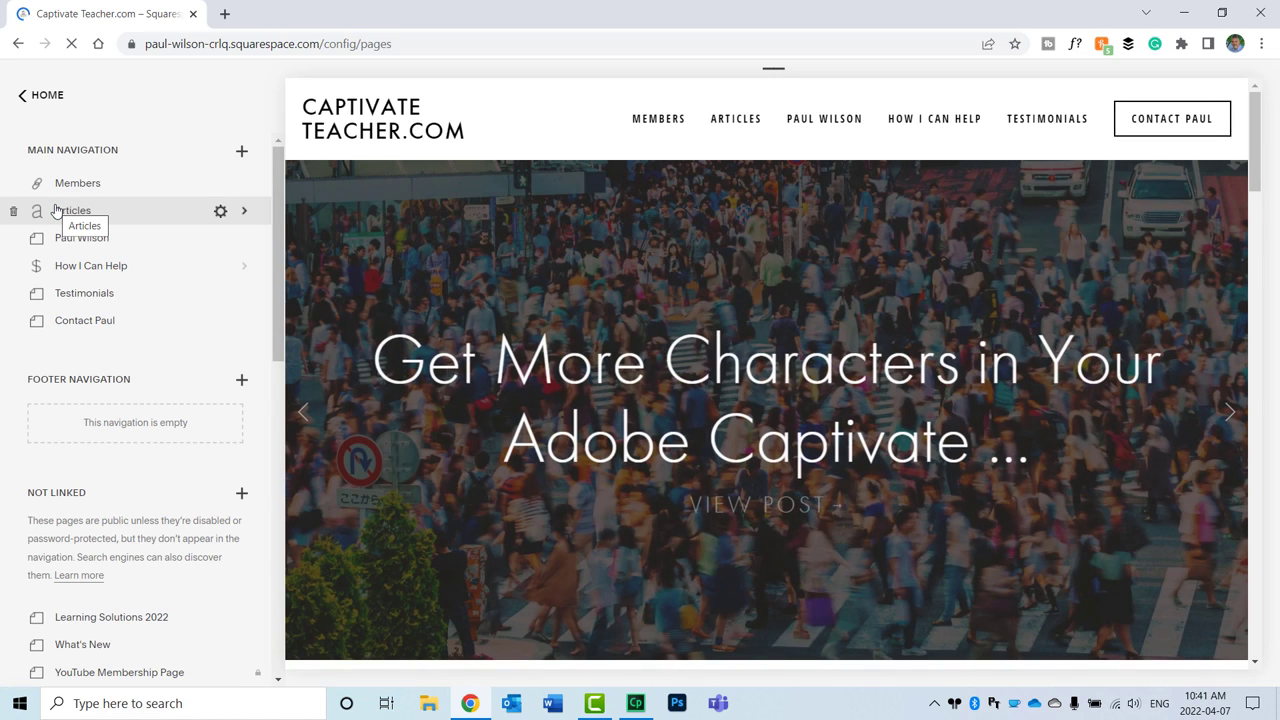
{"action": "left_click", "coordinate": [56, 210]}
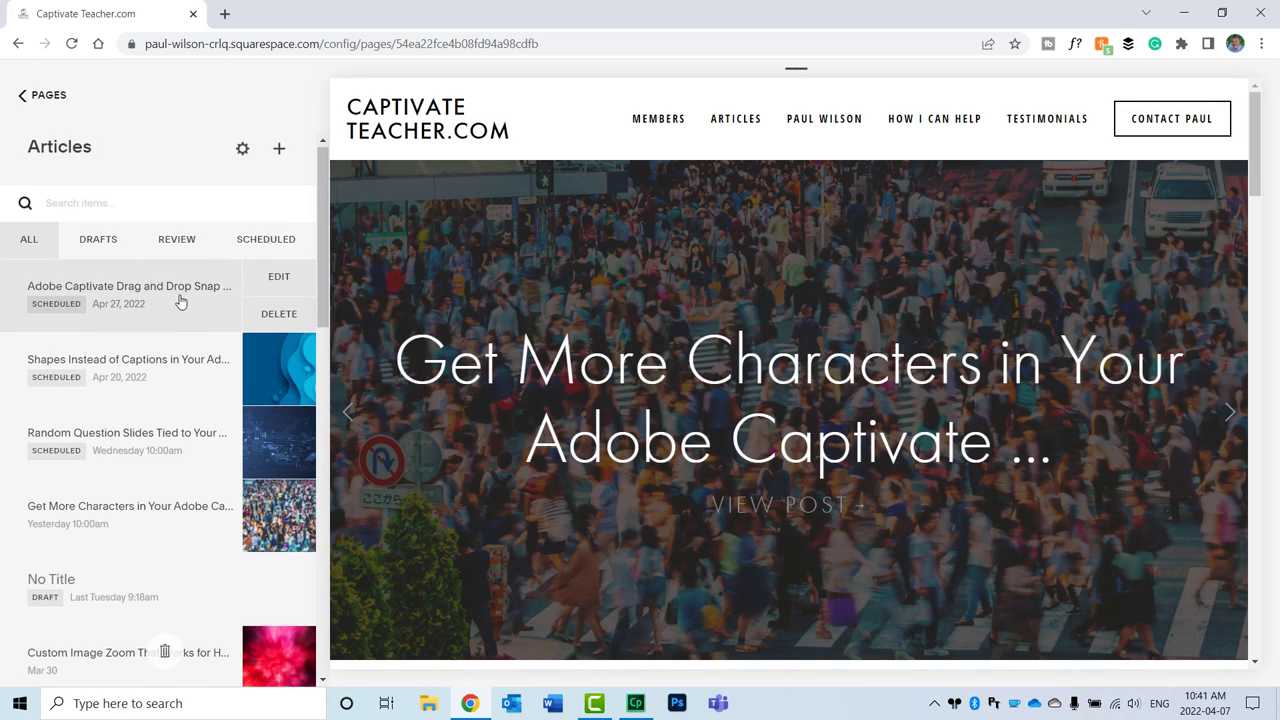
{"action": "scroll", "coordinate": [177, 300], "scroll_direction": "down", "scroll_amount": 2}
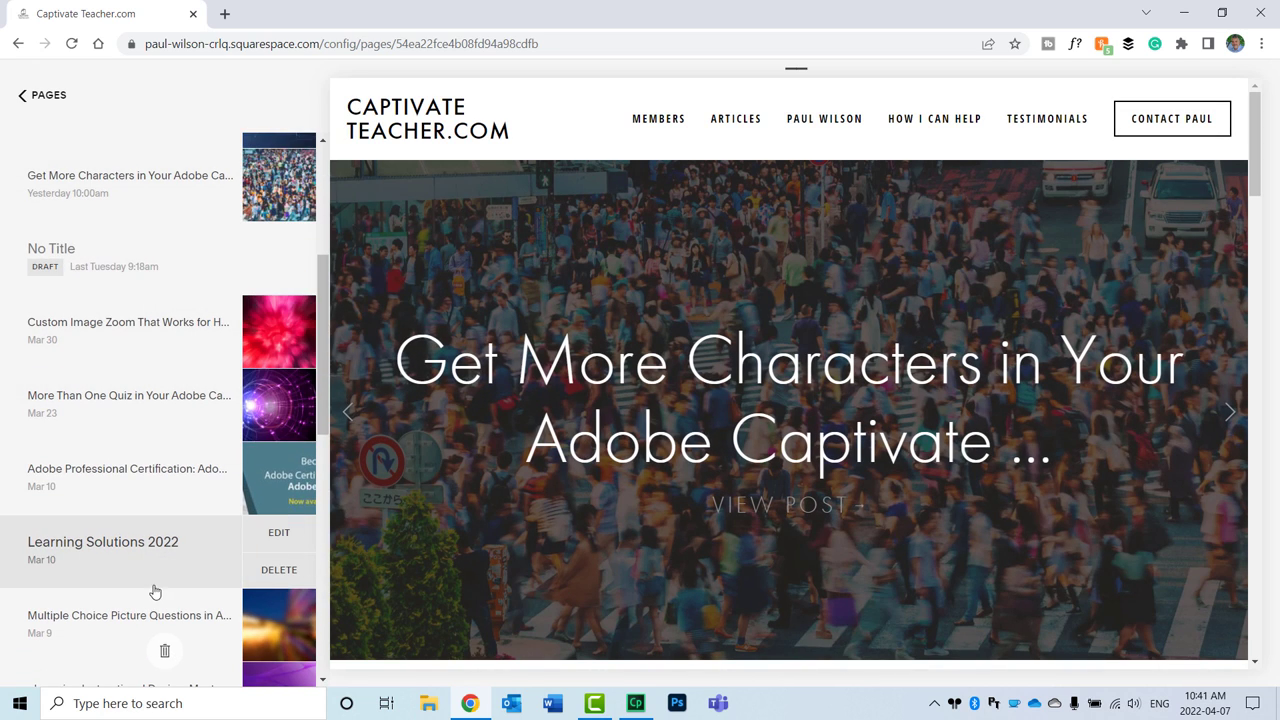
In the Learning Solutions 2022 post, add a text block reading 'Here is a preview of the project I will be teaching you to build.'
{"action": "left_click", "coordinate": [270, 538]}
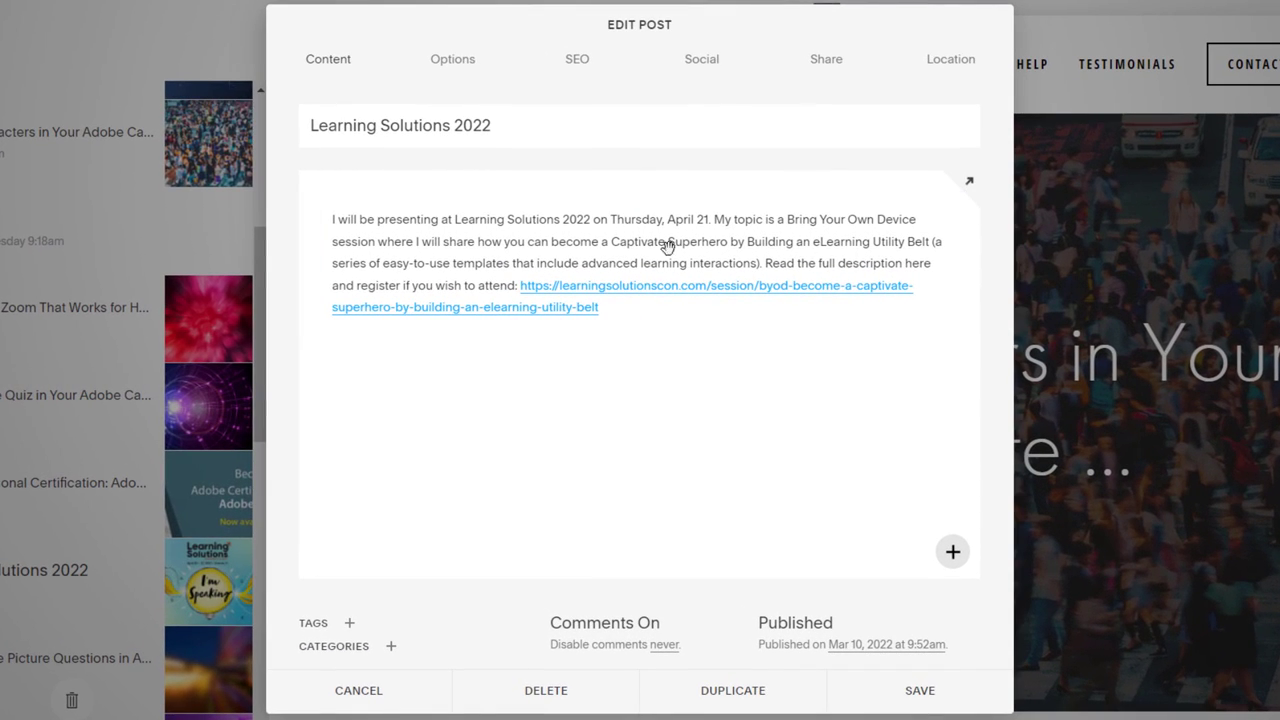
{"action": "mouse_move", "coordinate": [657, 338]}
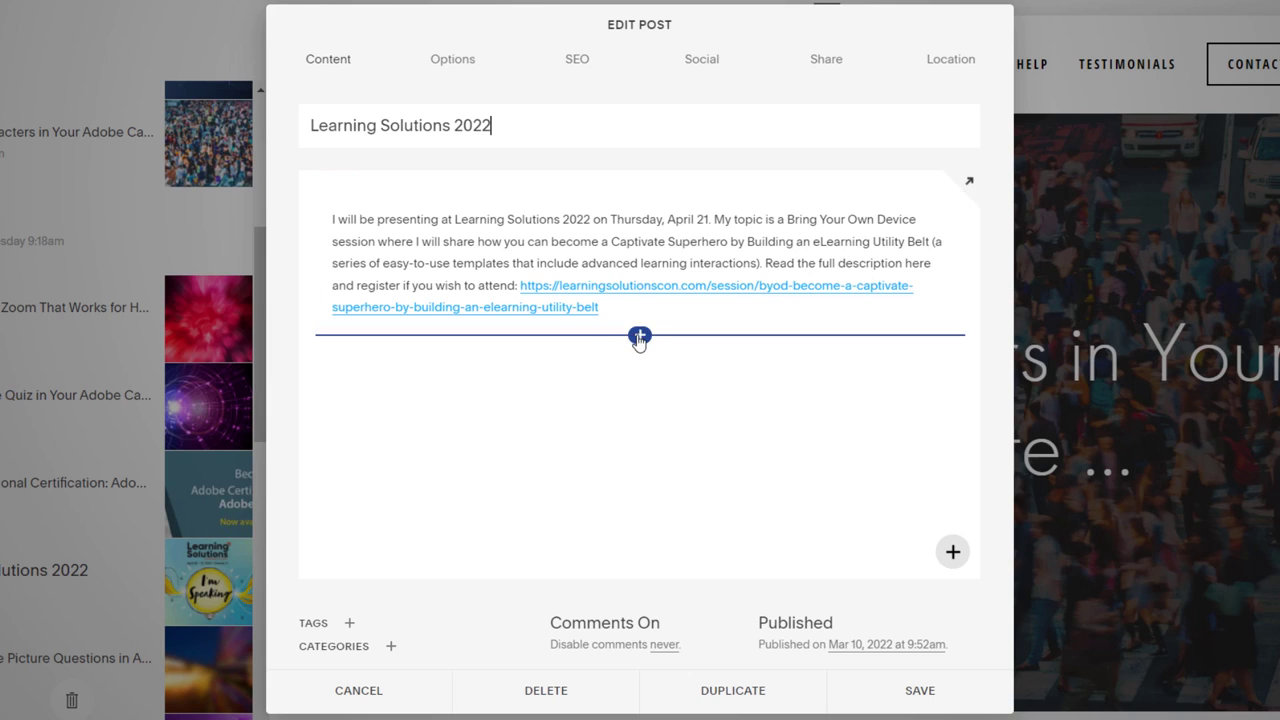
{"action": "left_click", "coordinate": [641, 336]}
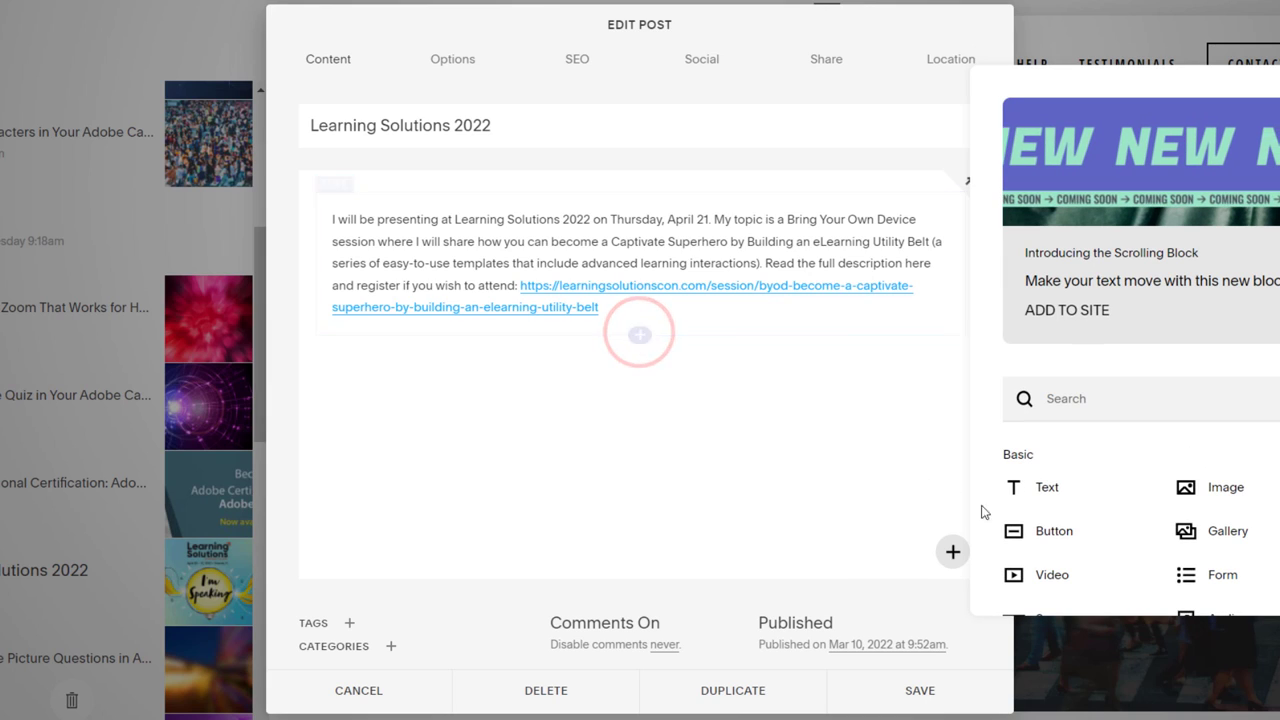
{"action": "left_click", "coordinate": [1048, 490]}
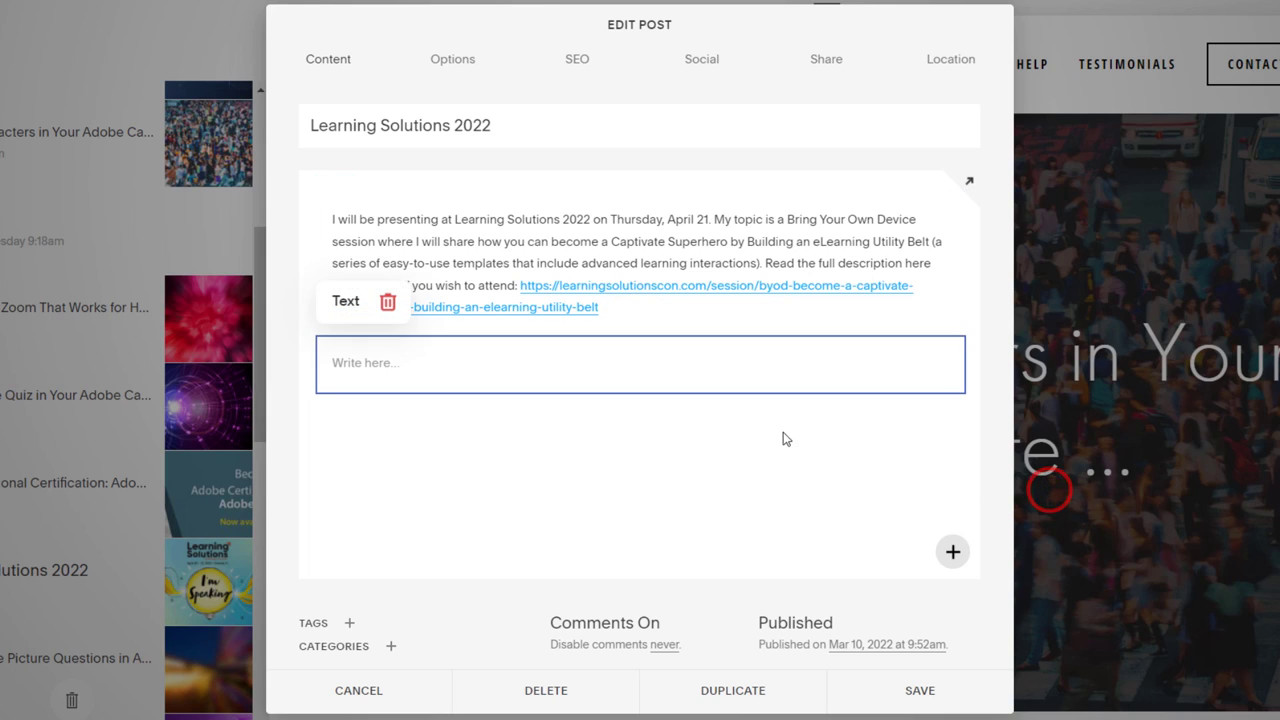
{"action": "left_click", "coordinate": [407, 363]}
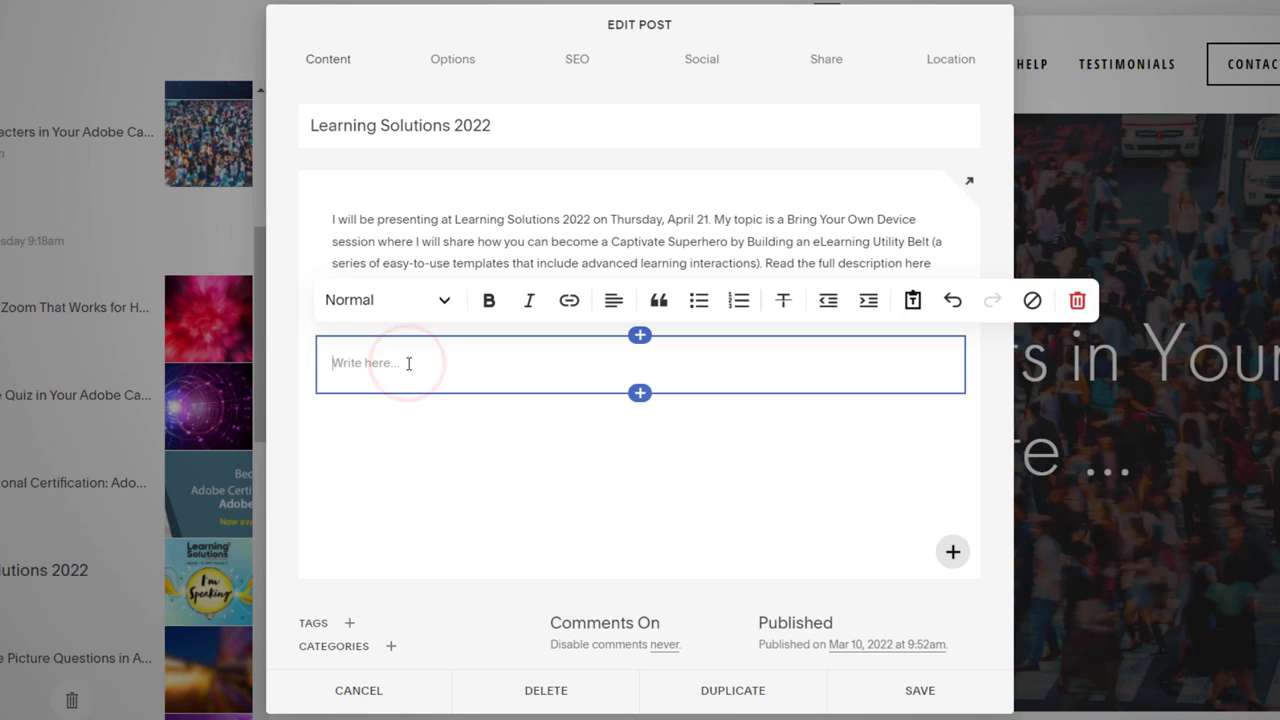
{"action": "type", "text": "Here is a preview of the project I will be teaching you to build."}
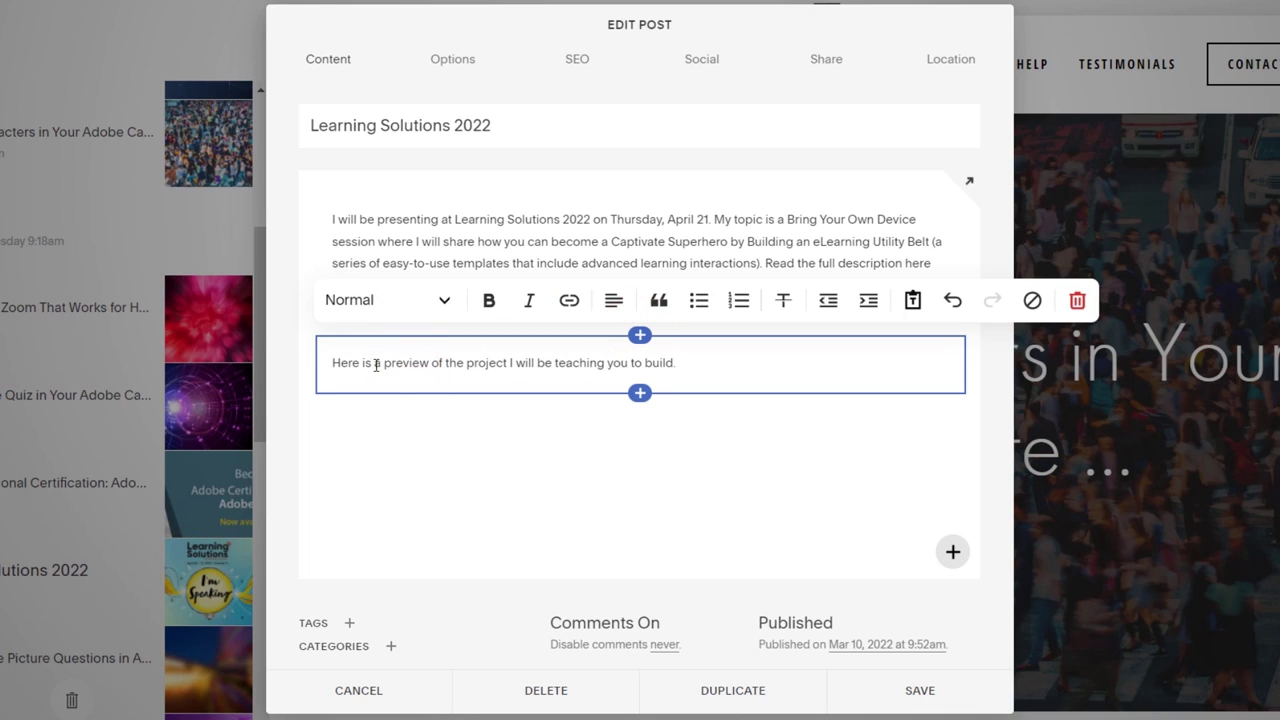
{"action": "left_click", "coordinate": [638, 394]}
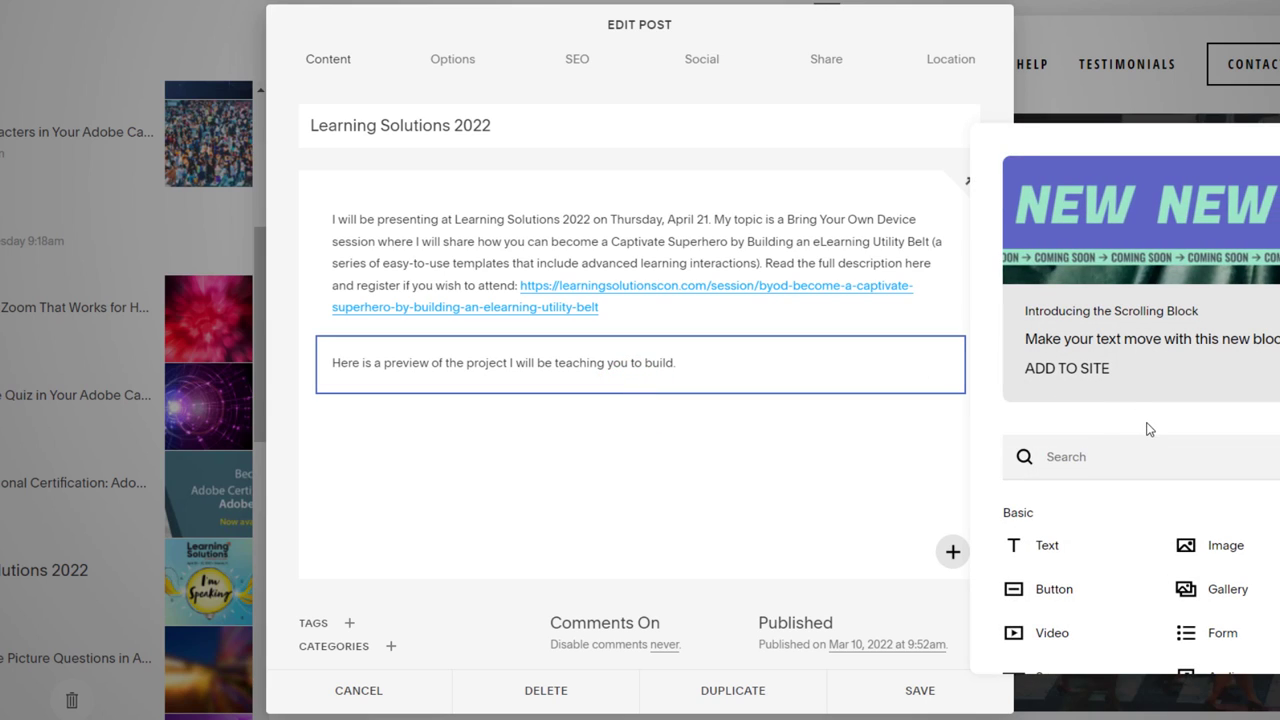
Add a button block below the new sentence and relabel it from LEARN MORE to PREVIEW MODULE
{"action": "left_click", "coordinate": [1034, 596]}
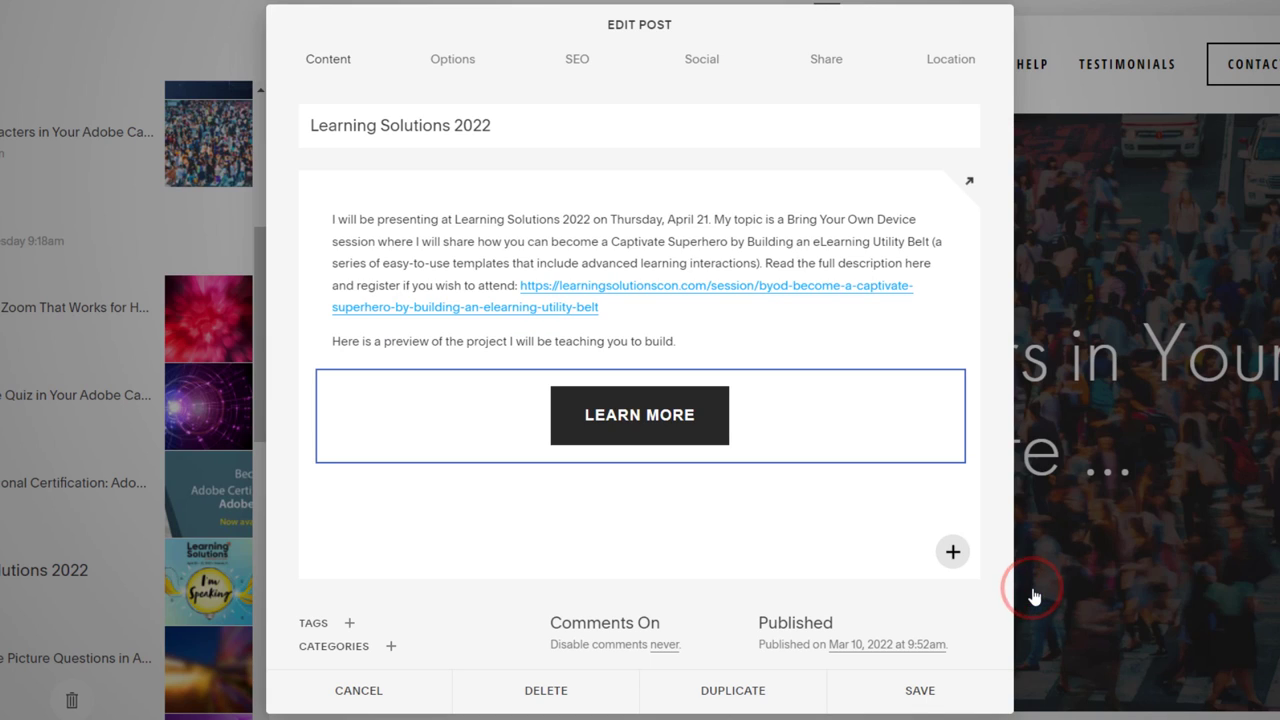
{"action": "left_click", "coordinate": [678, 413]}
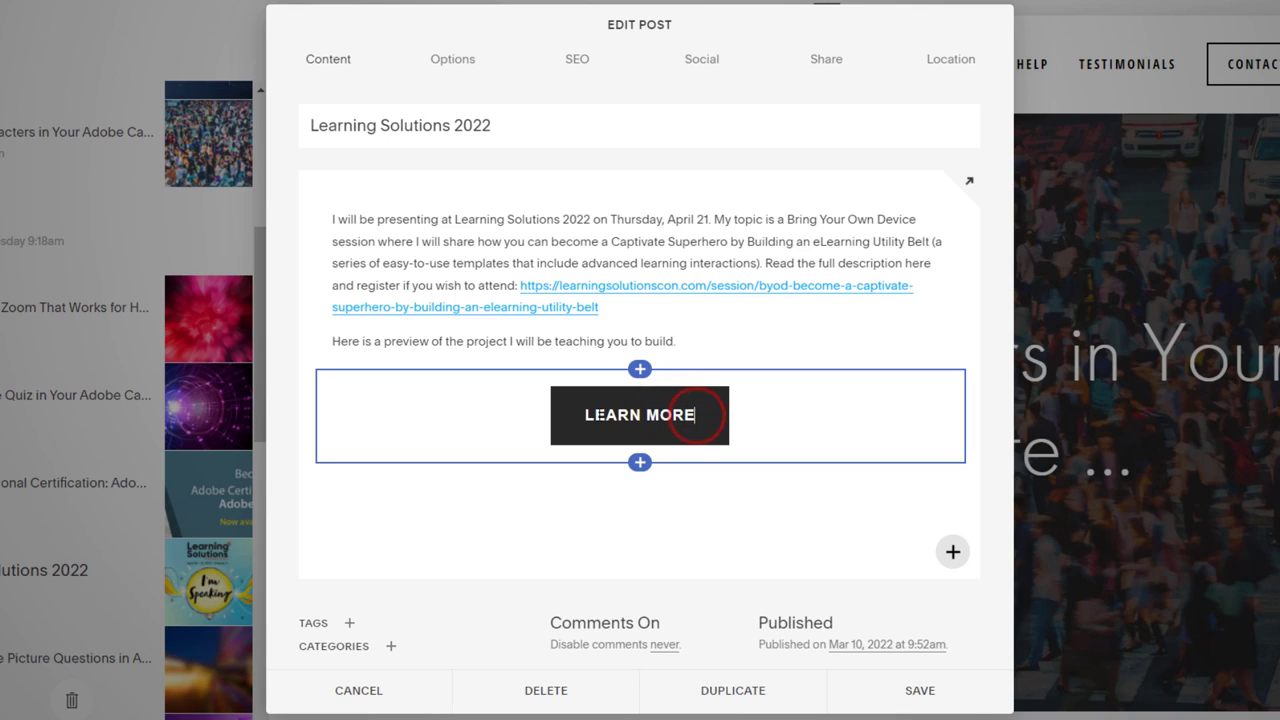
{"action": "double_click", "coordinate": [670, 421]}
{"action": "left_click_drag", "start_coordinate": [670, 421], "coordinate": [588, 415]}
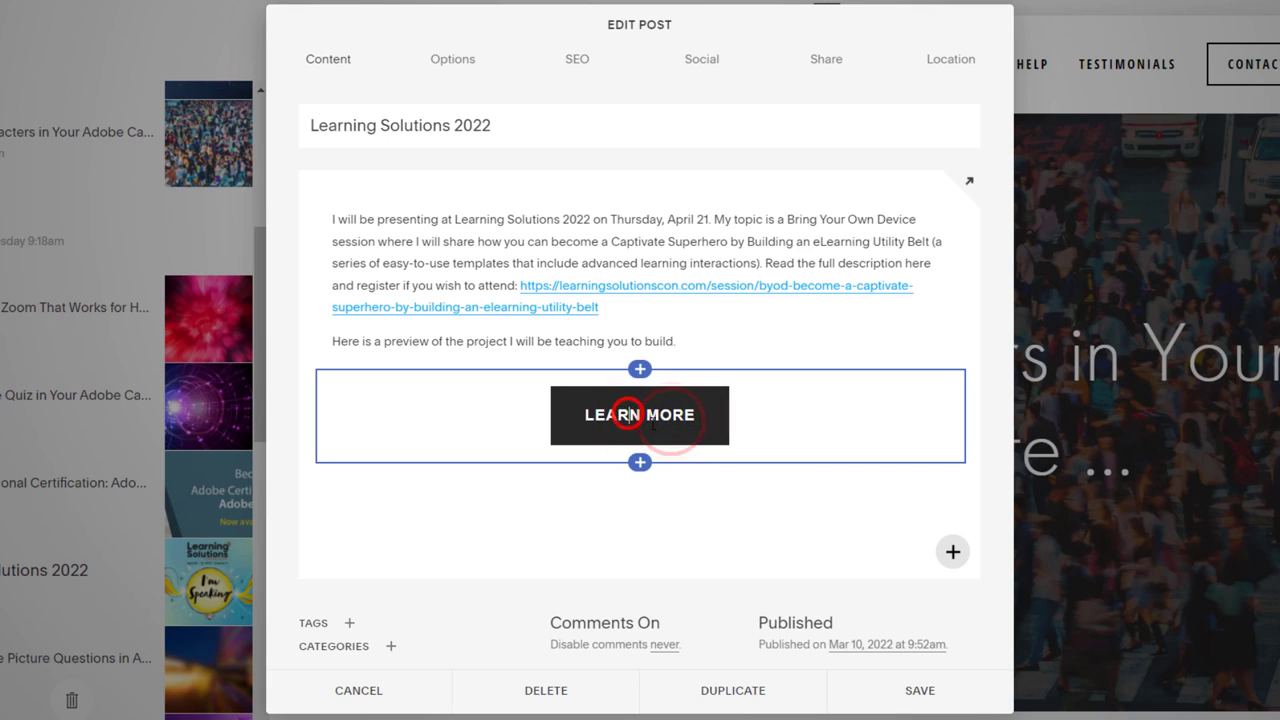
{"action": "key", "text": "BackSpace"}
{"action": "type", "text": "PREVIEW "}
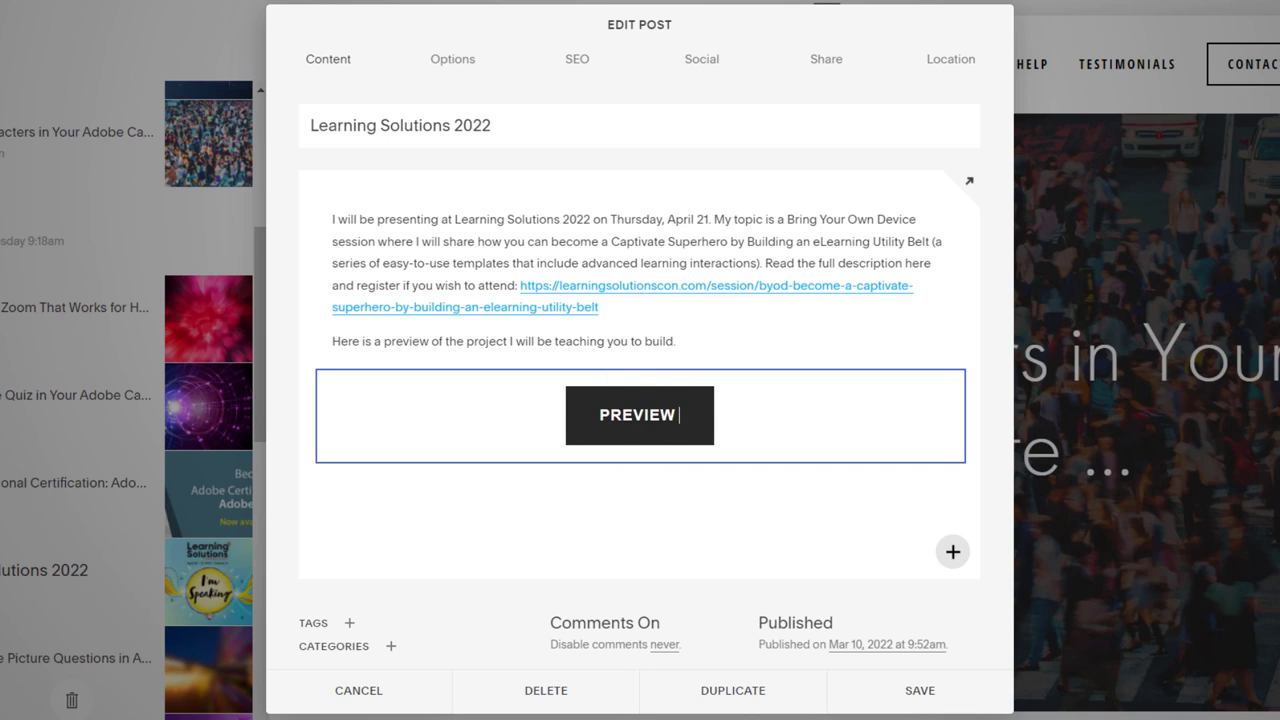
{"action": "type", "text": "MODULE"}
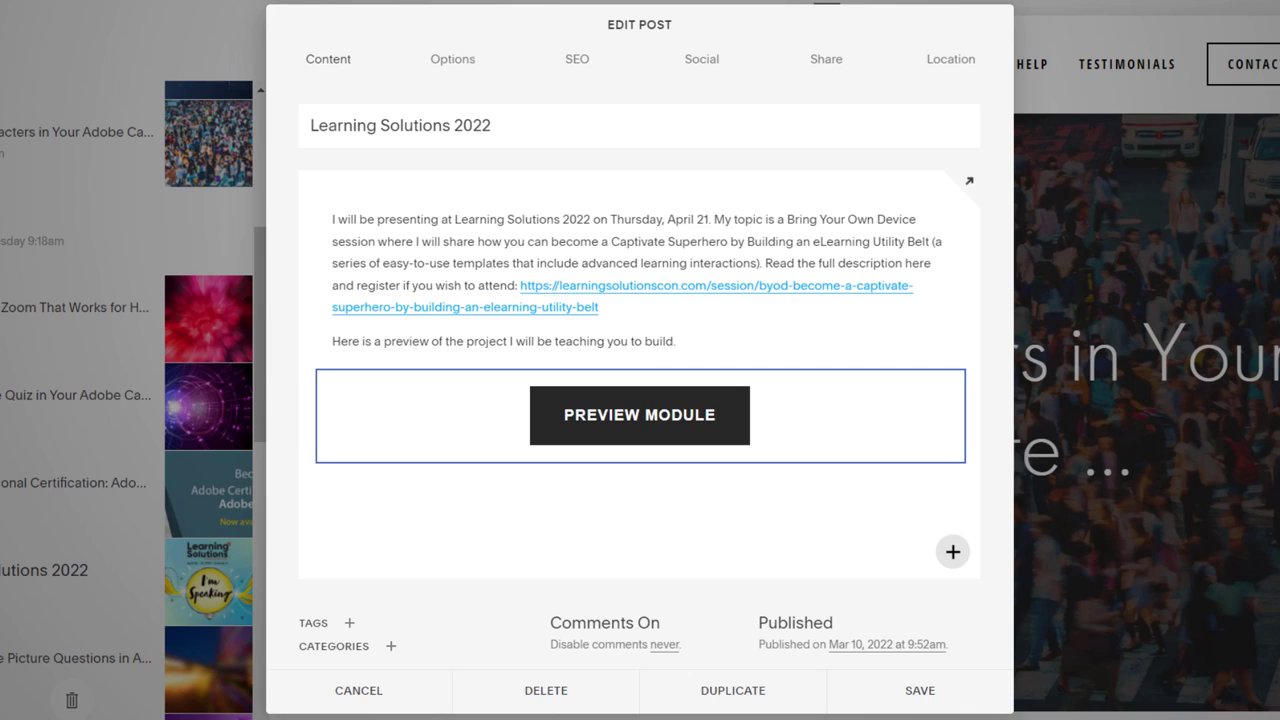
Set the button's link to the pasted S3 course index.html URL and bring up its advanced link options
{"action": "left_click", "coordinate": [748, 451]}
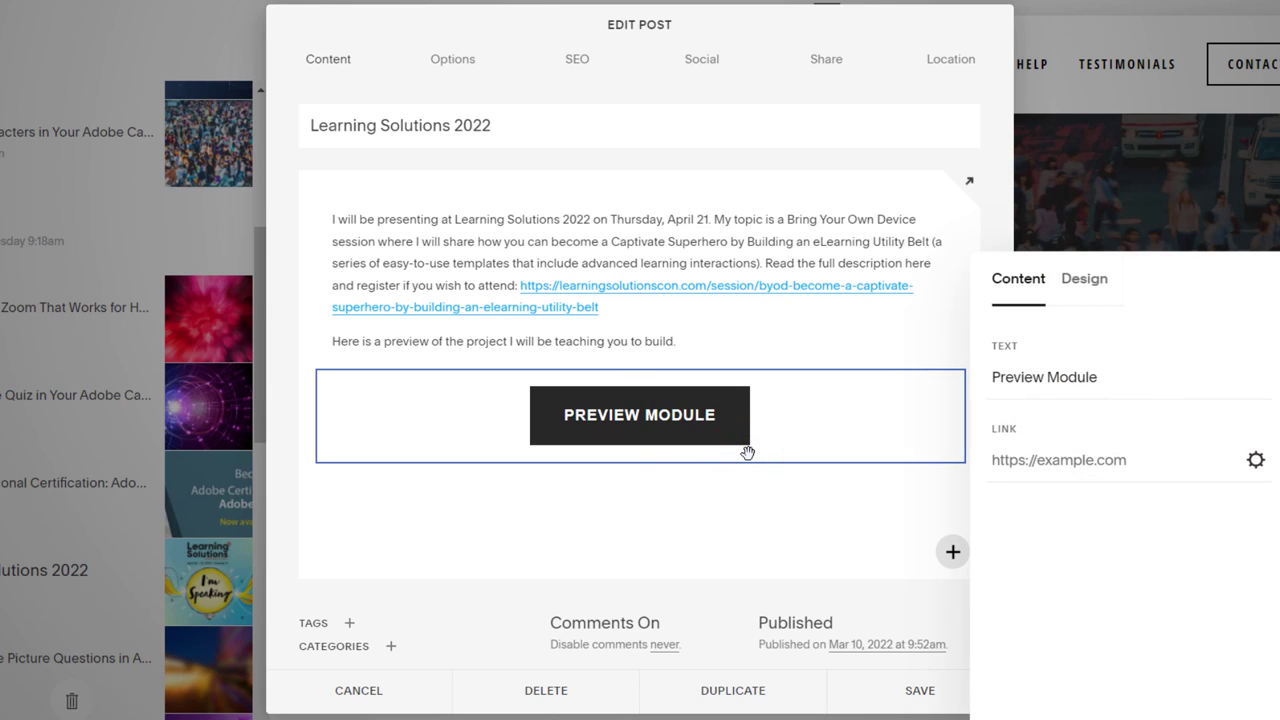
{"action": "left_click", "coordinate": [1130, 455]}
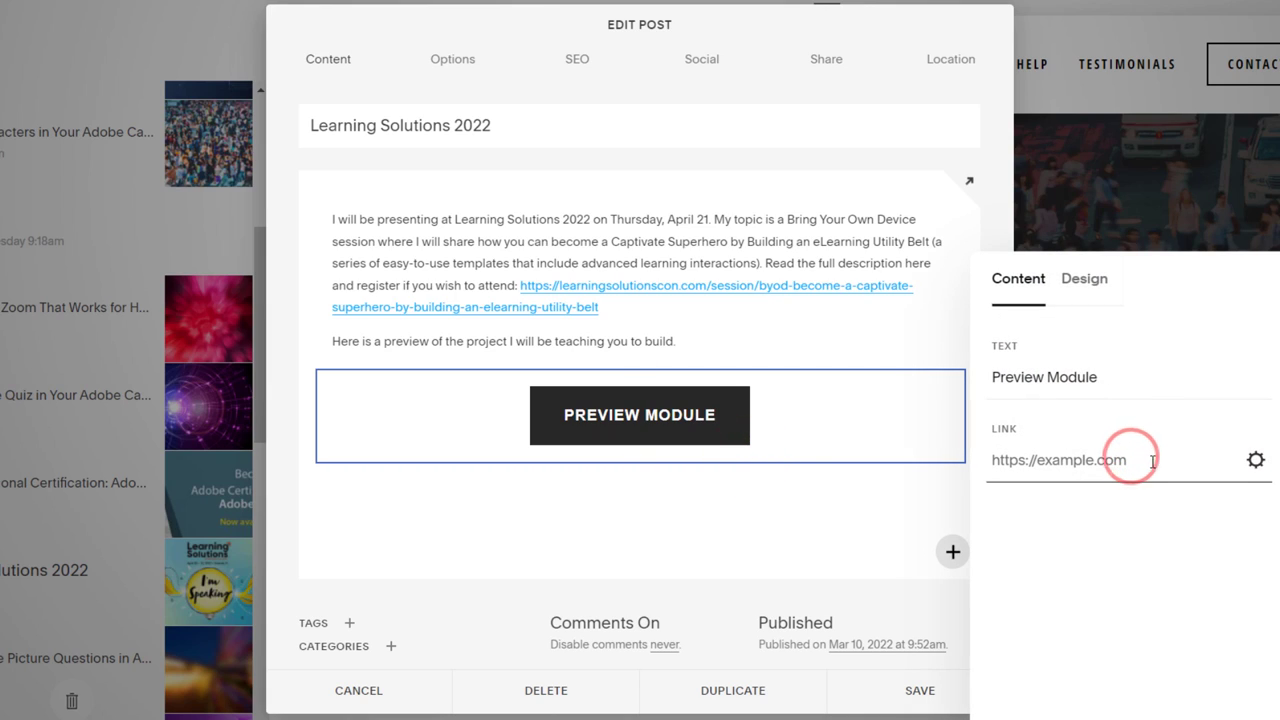
{"action": "key", "text": "ctrl+v"}
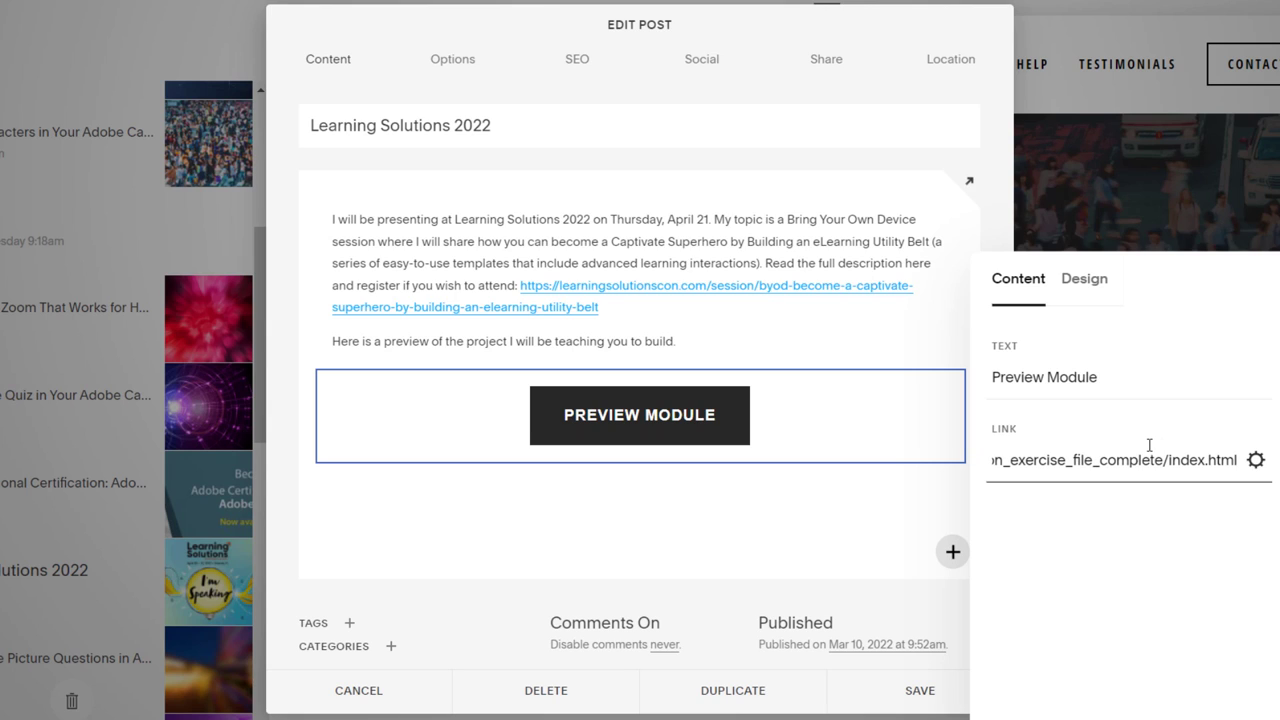
{"action": "left_click", "coordinate": [1256, 462]}
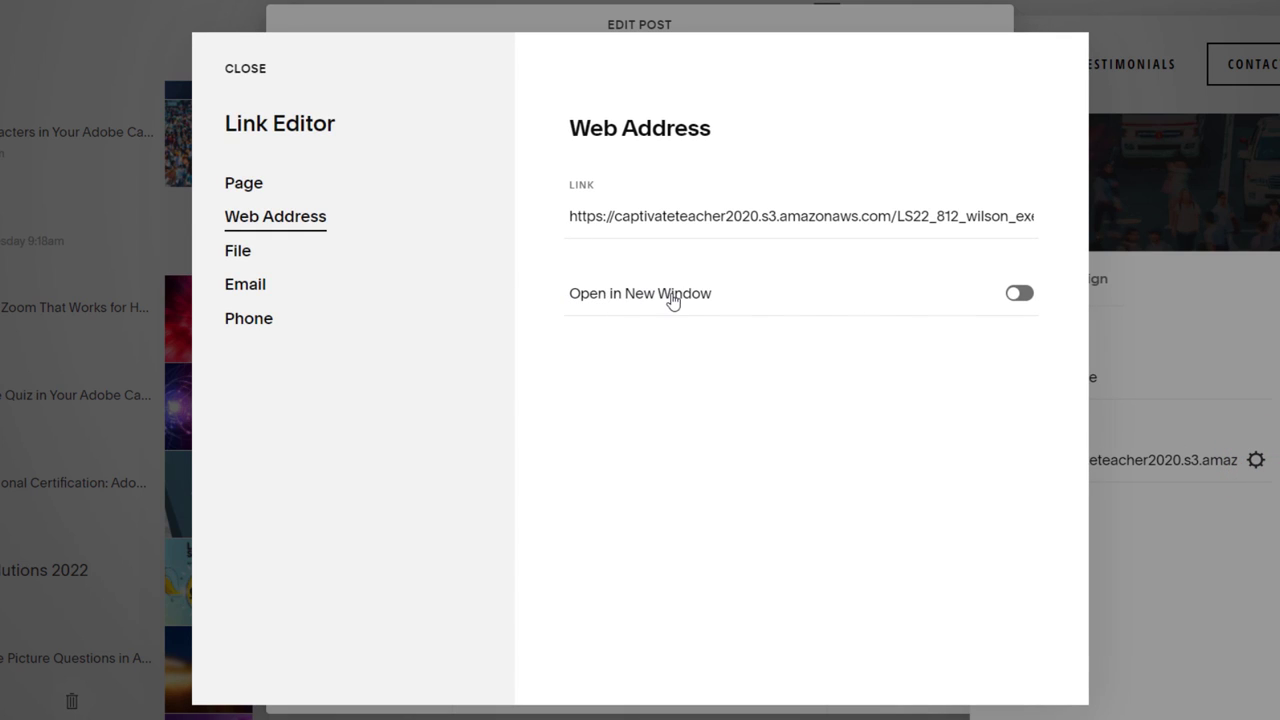
Turn on Open in New Window for the Preview Module link and save it
{"action": "left_click", "coordinate": [1025, 296]}
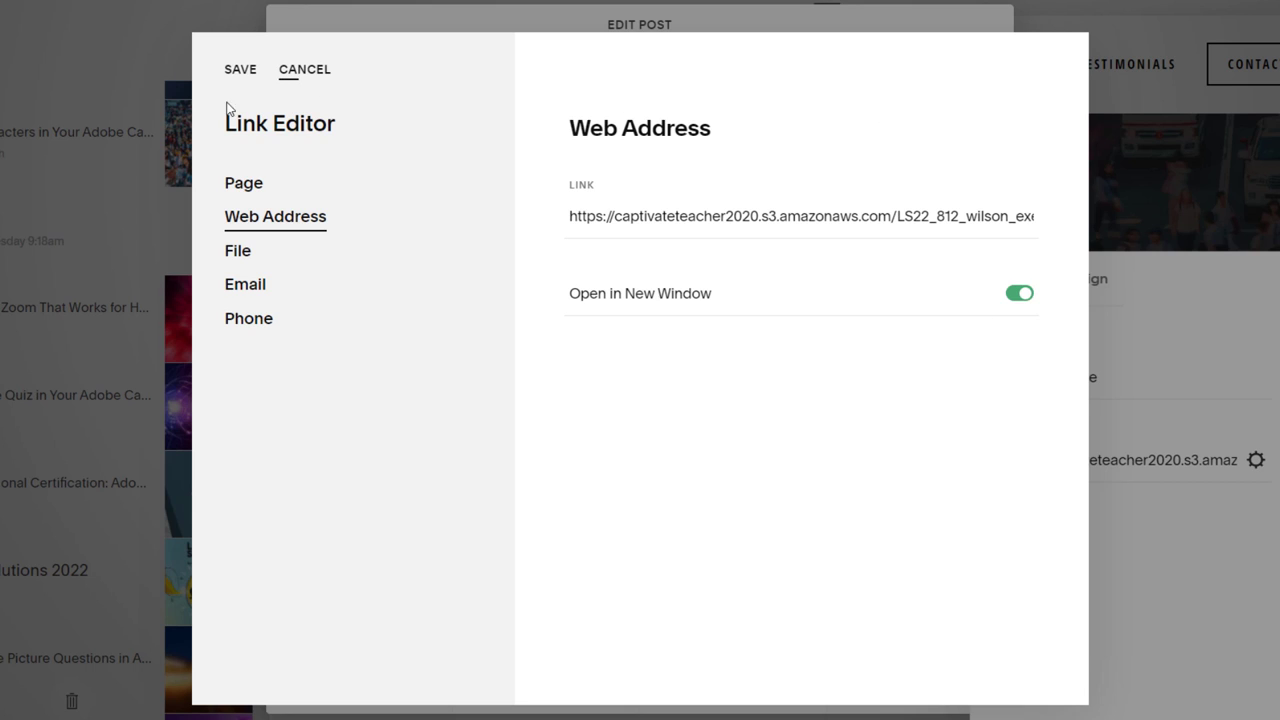
{"action": "left_click", "coordinate": [240, 70]}
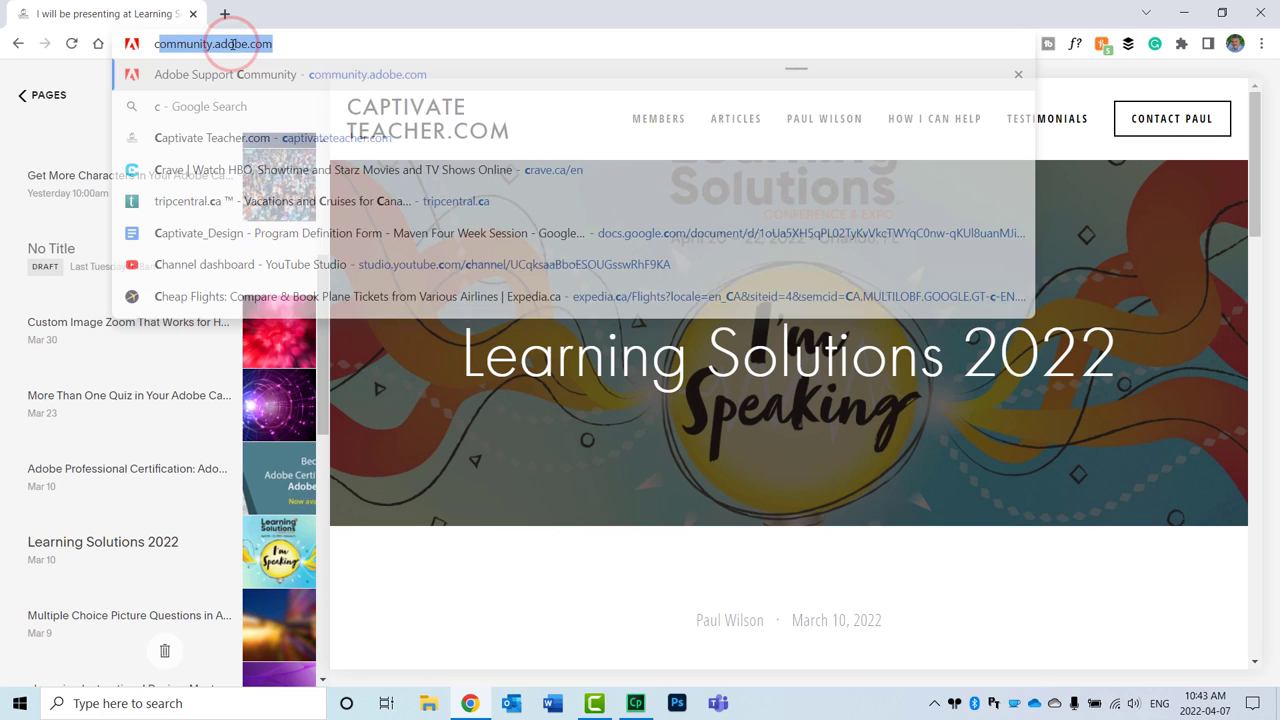
Load captivateteacher.com and scroll down the Learning Solutions 2022 post to its Preview Module button
{"action": "key", "text": "Return"}
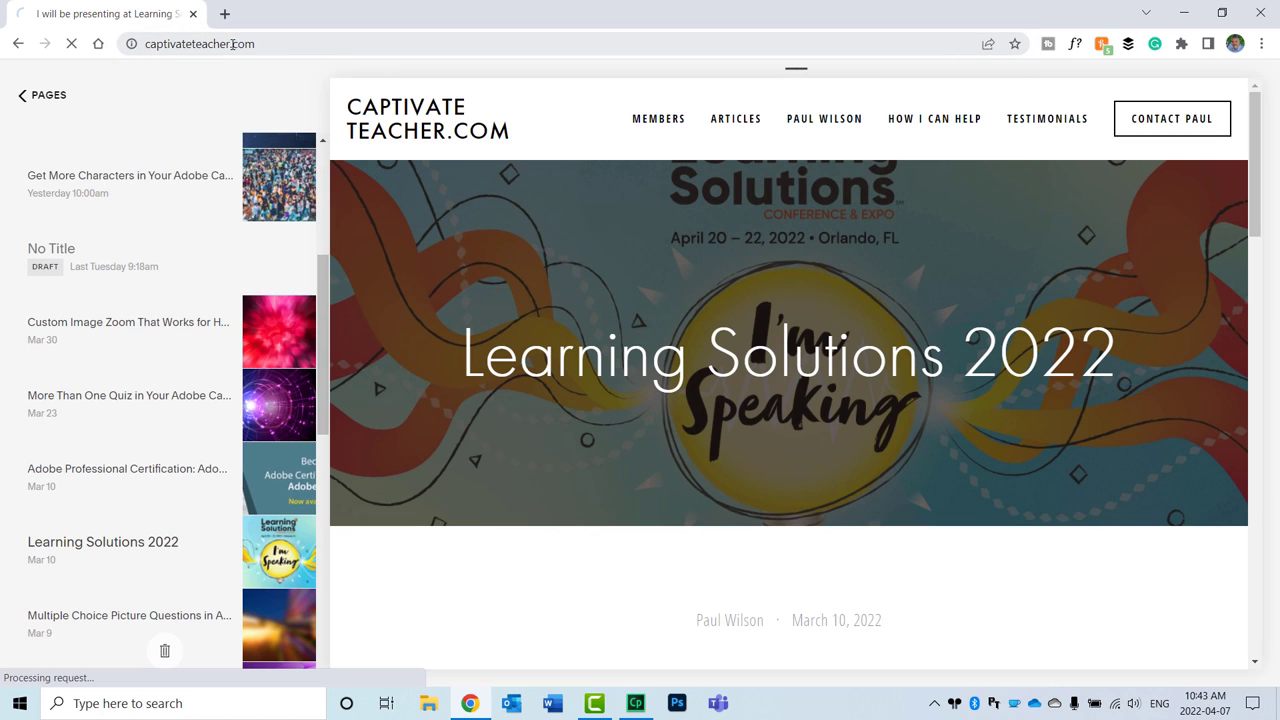
{"action": "scroll", "coordinate": [717, 257], "scroll_direction": "down", "scroll_amount": 4}
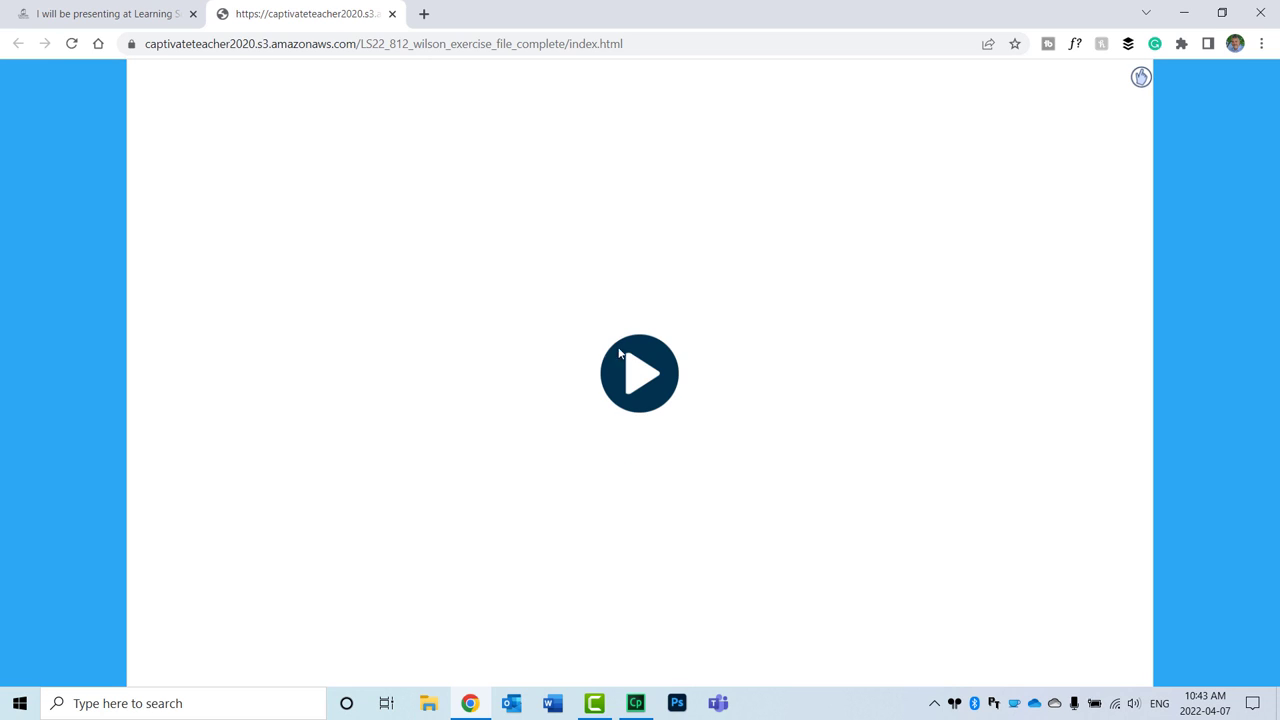
Play the hosted course, begin it, and flip the Operational Excellence and Customer Relations cards
{"action": "left_click", "coordinate": [648, 374]}
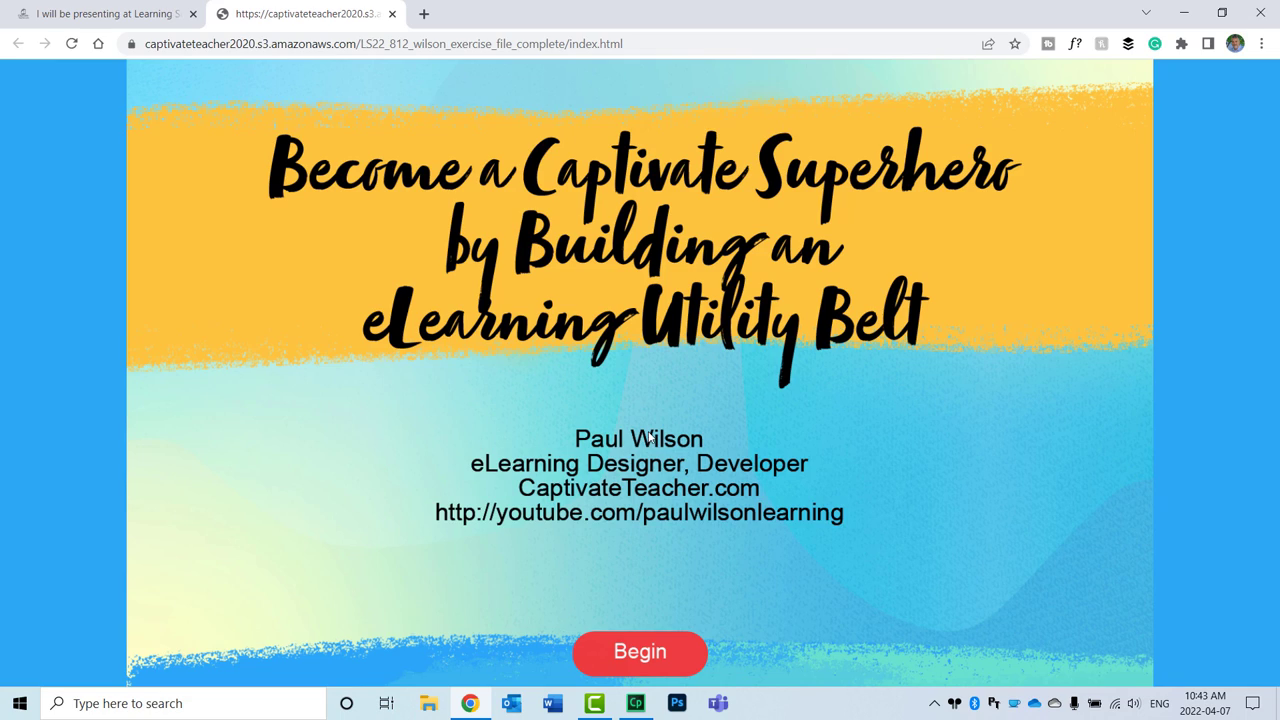
{"action": "left_click", "coordinate": [640, 655]}
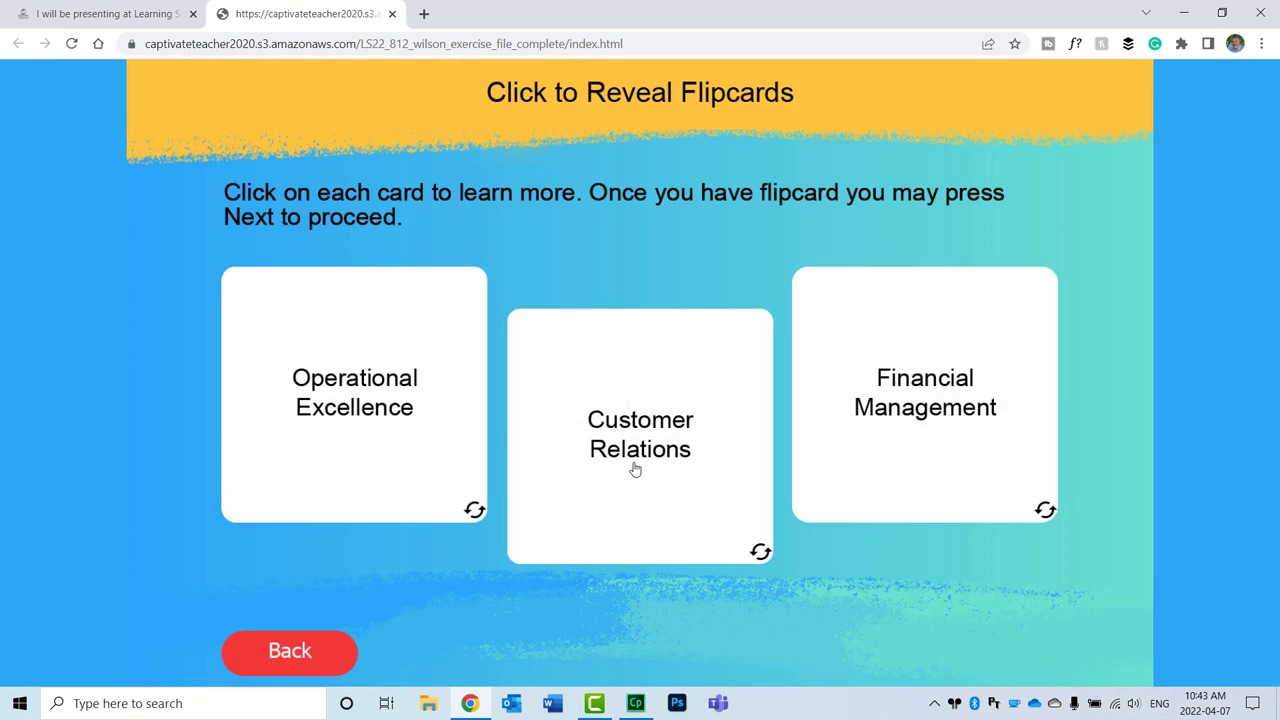
{"action": "left_click", "coordinate": [434, 414]}
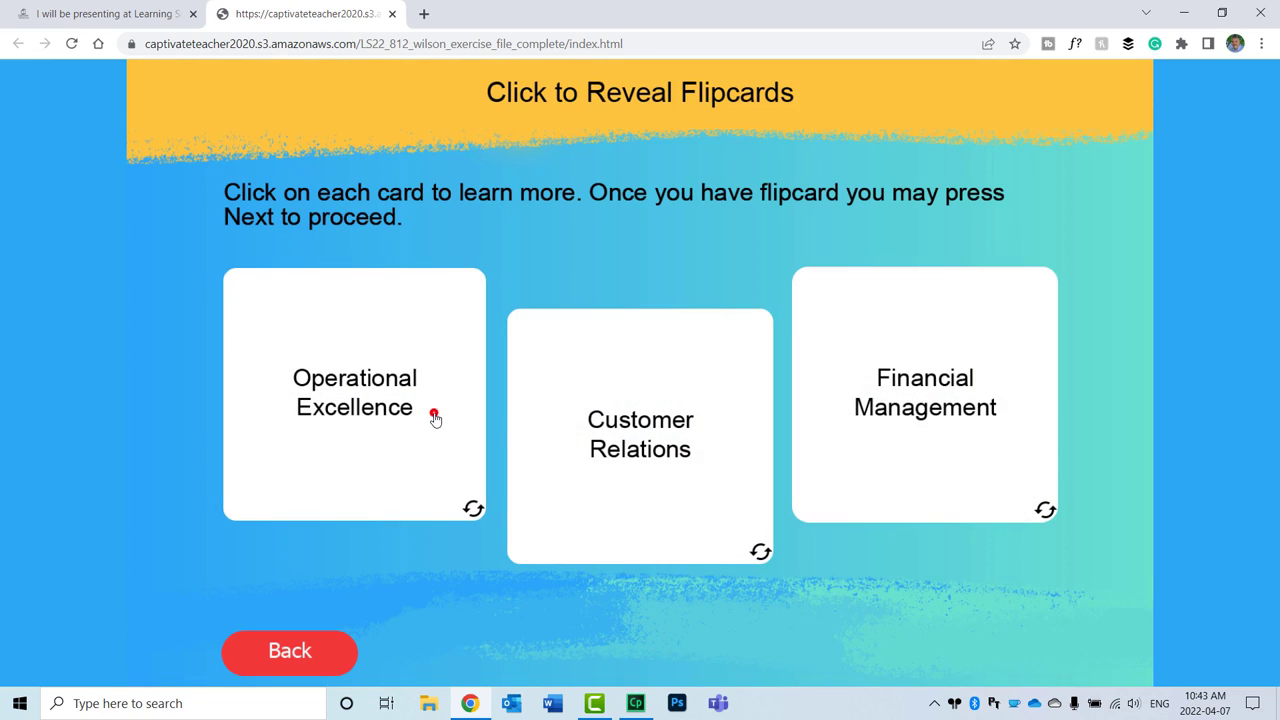
{"action": "left_click", "coordinate": [709, 436]}
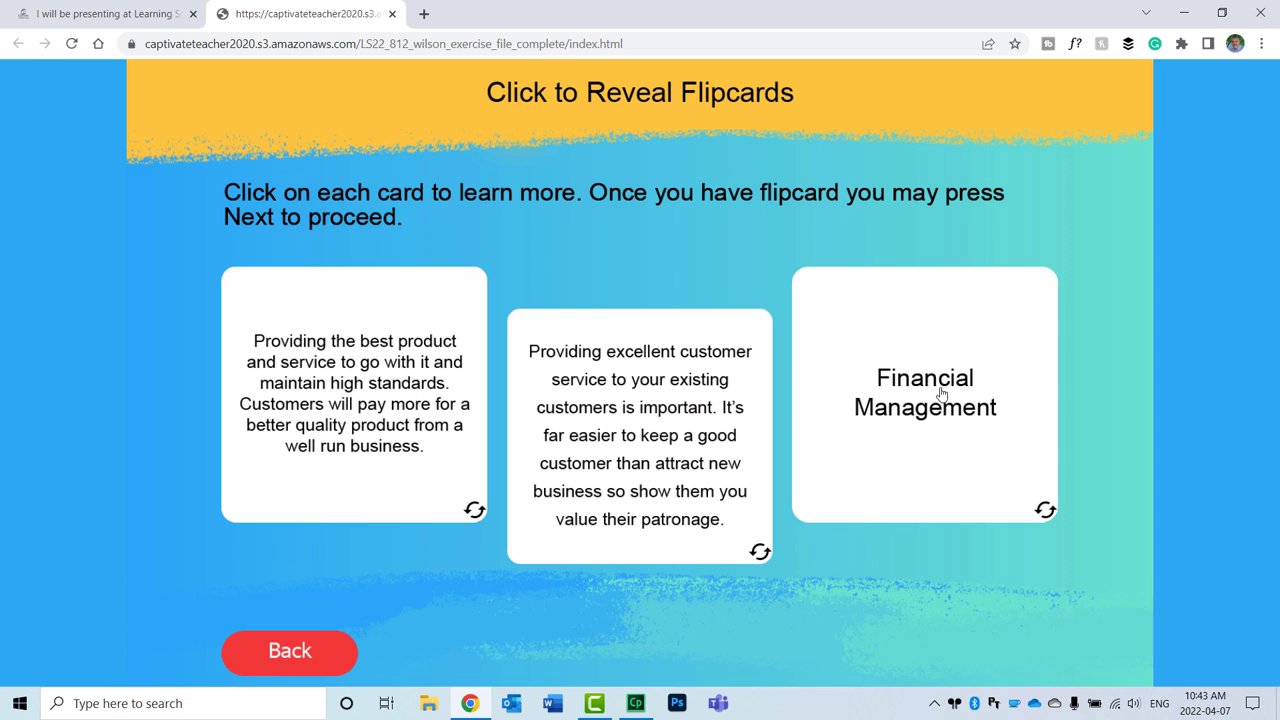